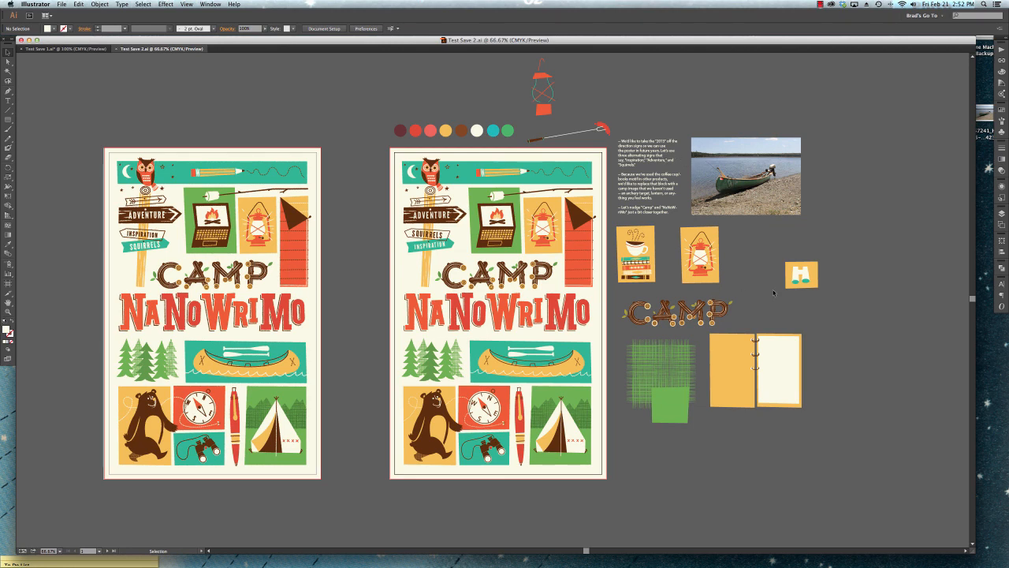
Examine the poster artboard and surrounding working elements, checking the live "ADVENTURE" sign text and the placed canoe photo.
key(super+1)
scroll(571, 313, right, 5)
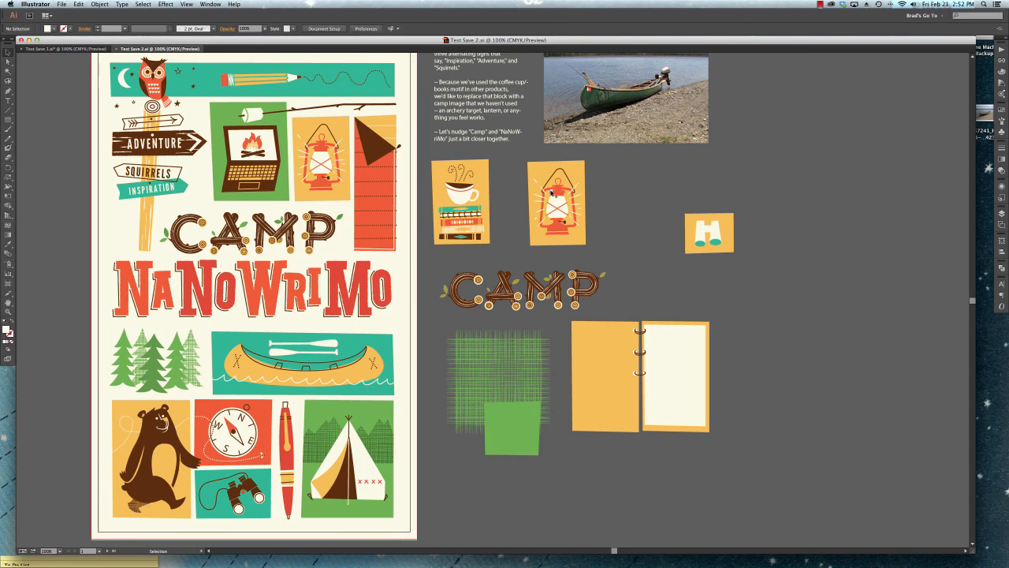
scroll(554, 192, up, 5)
scroll(555, 192, left, 2)
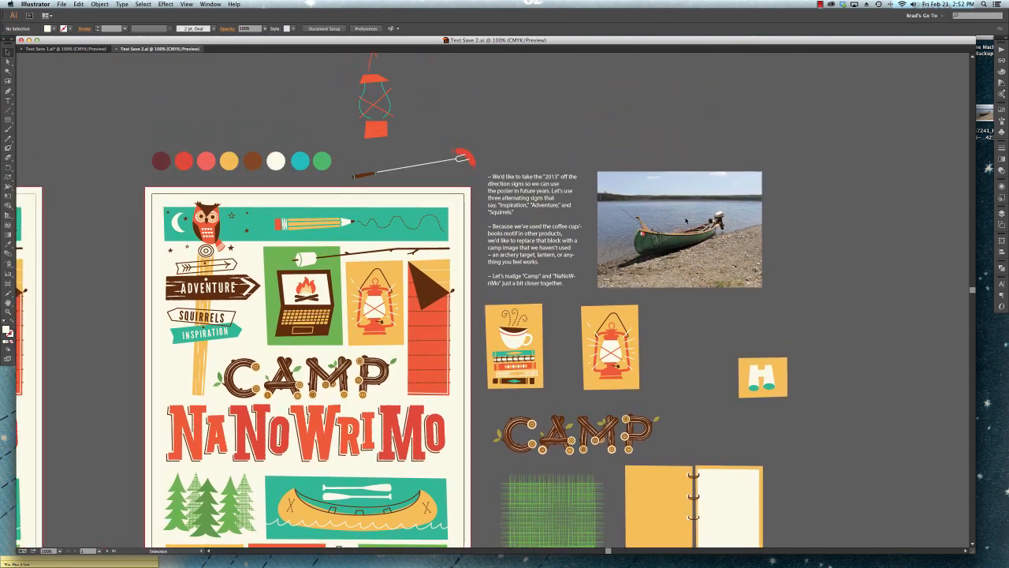
click(686, 221)
click(591, 145)
click(220, 289)
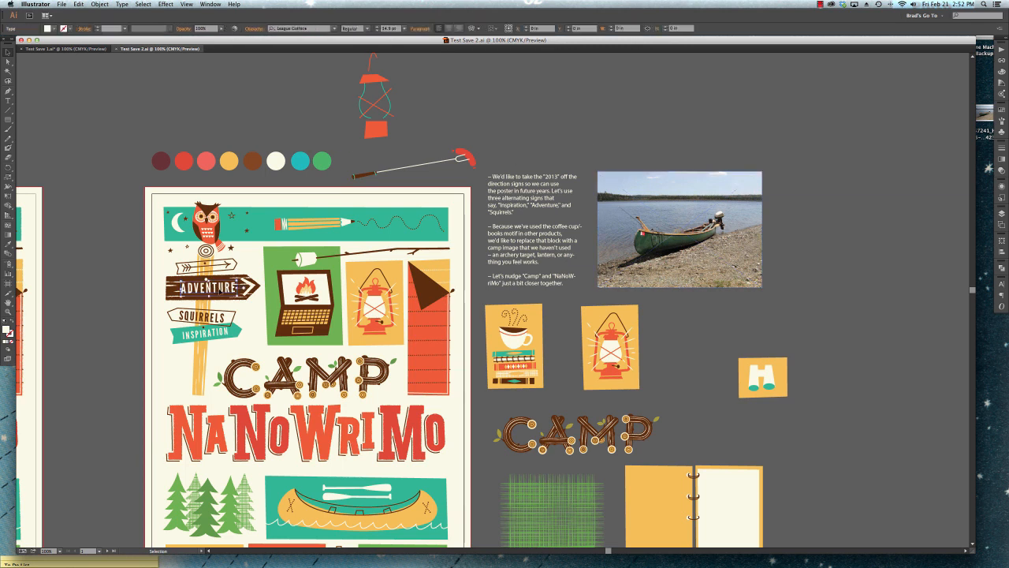
click(542, 146)
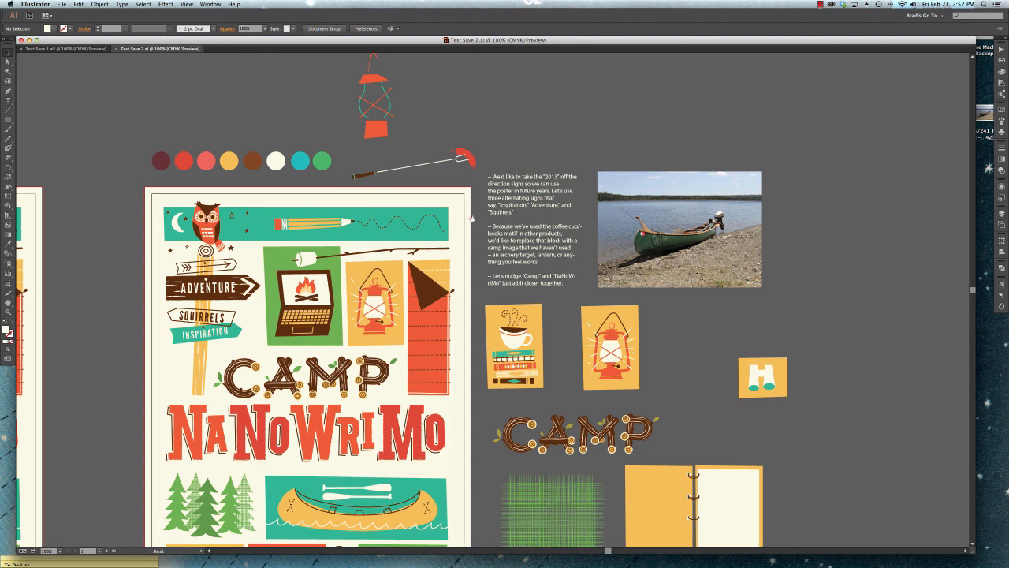
scroll(472, 218, down, 3)
scroll(473, 218, left, 3)
click(285, 234)
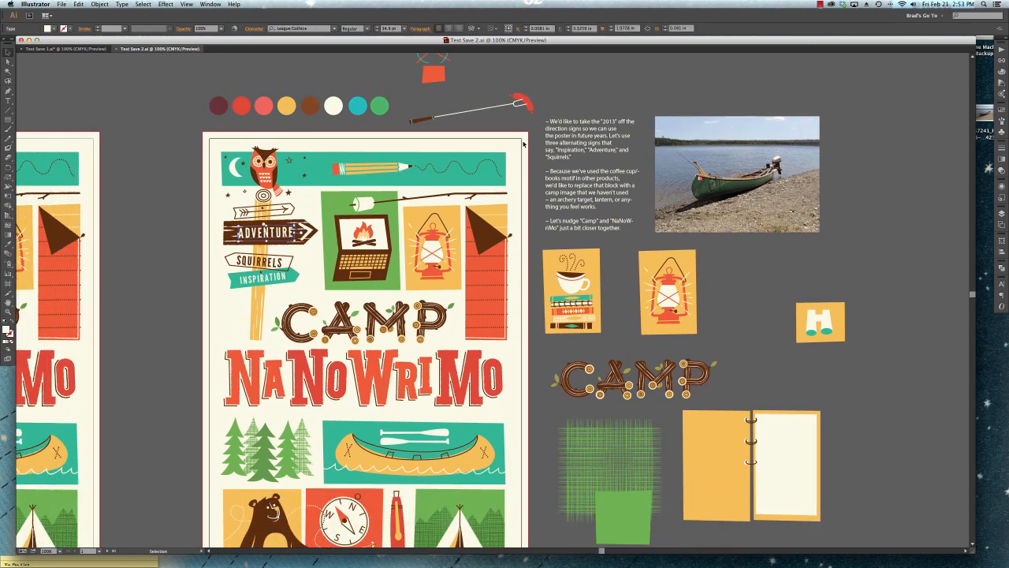
scroll(603, 119, up, 2)
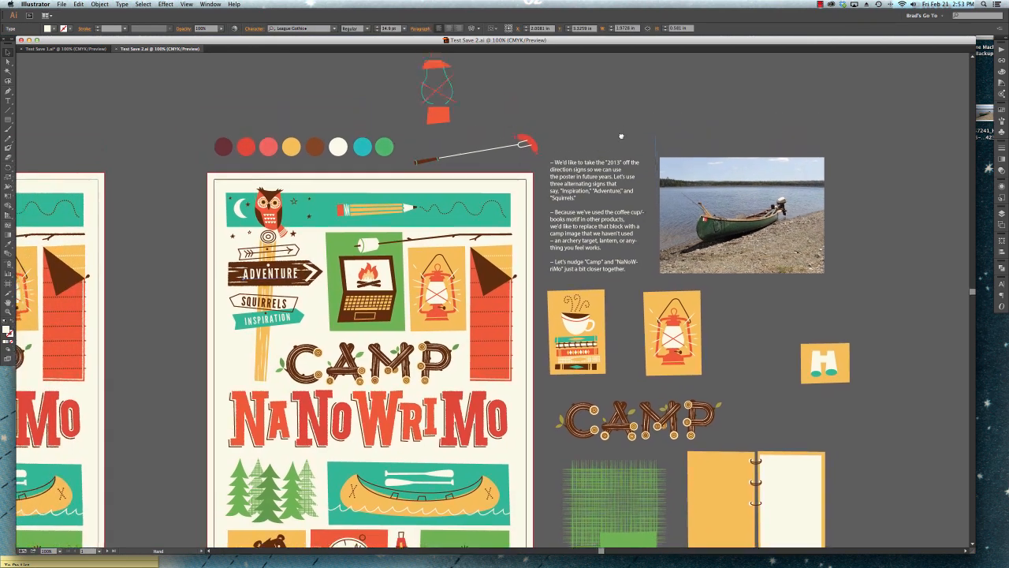
click(730, 181)
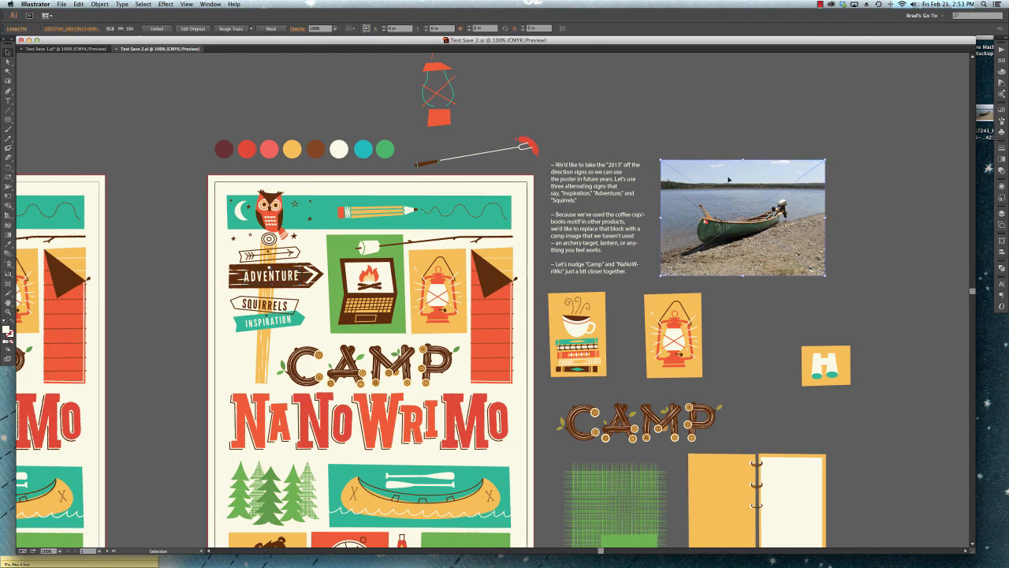
click(198, 140)
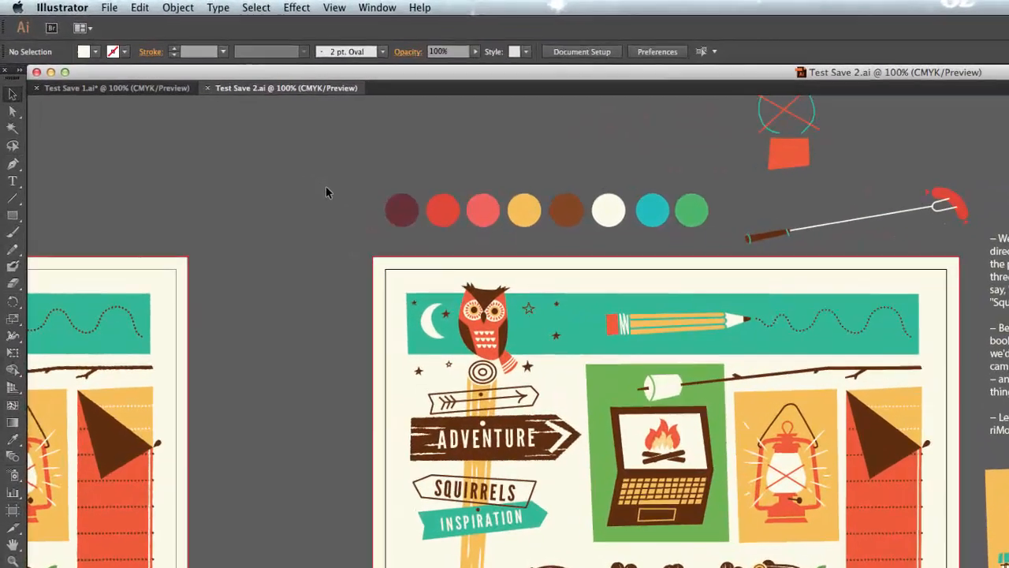
Save the document as "Test Save 1.ai" on the Desktop in Adobe Illustrator (ai) format.
click(110, 6)
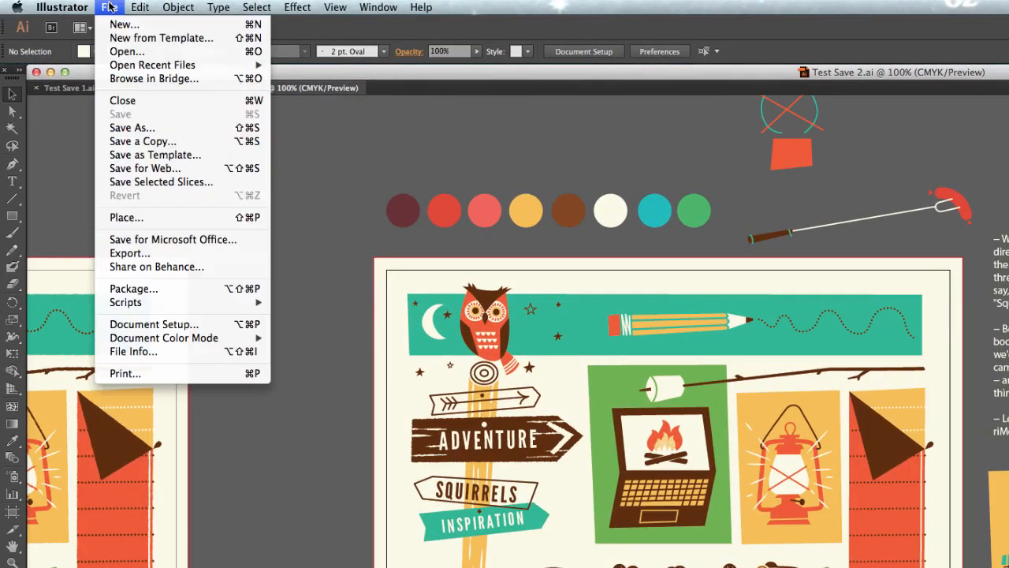
click(133, 128)
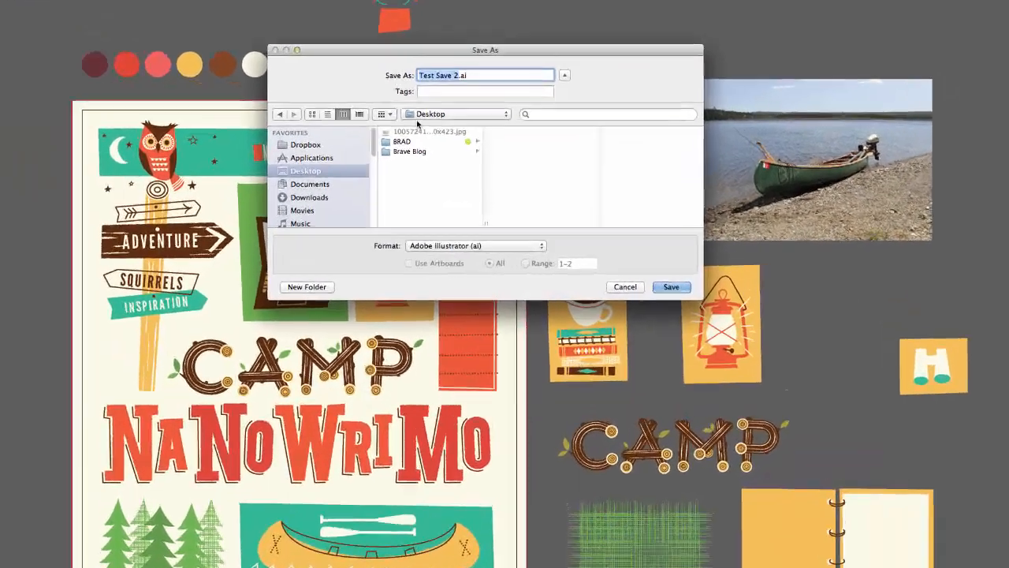
key(Right)
key(BackSpace)
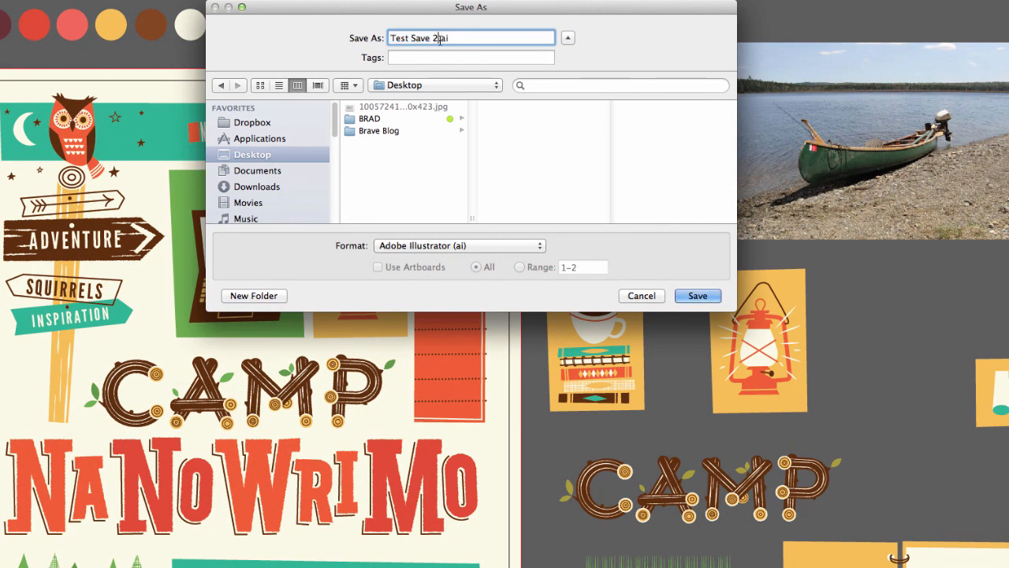
text(1)
click(693, 298)
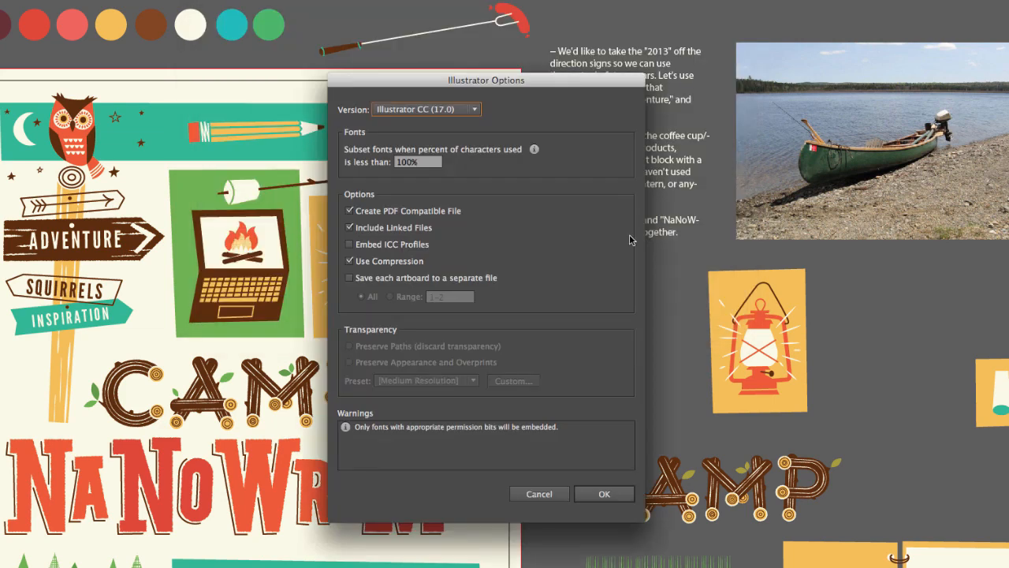
Review the legacy versions and separate-artboard option, and accept Illustrator CC (17.0) with all artboards kept in one file.
click(475, 110)
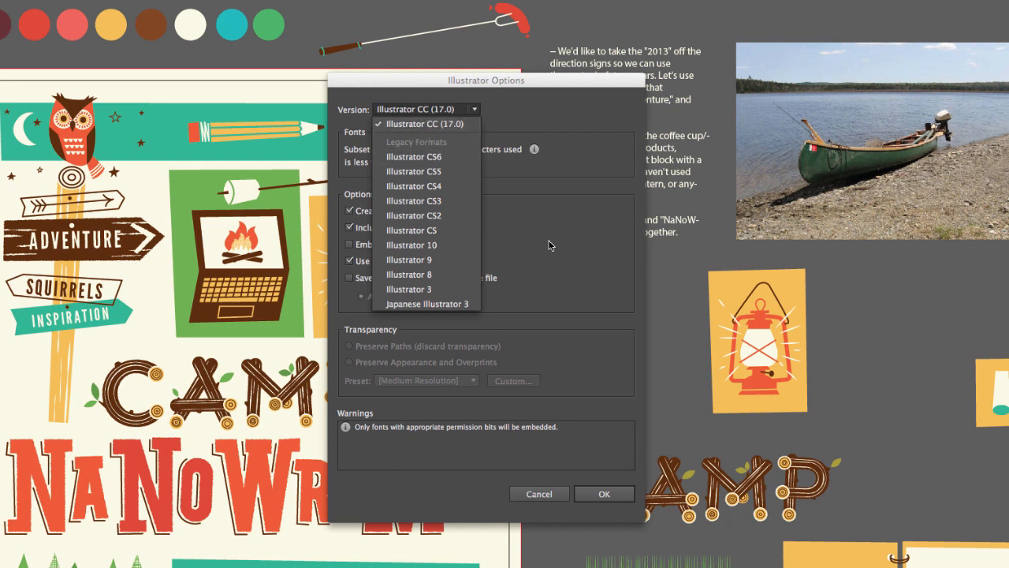
click(511, 224)
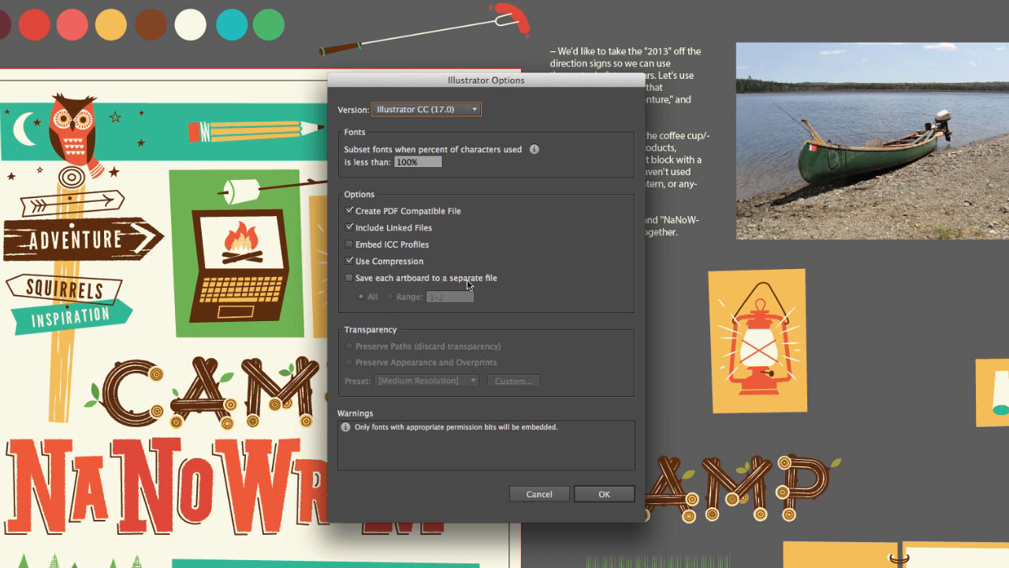
click(349, 278)
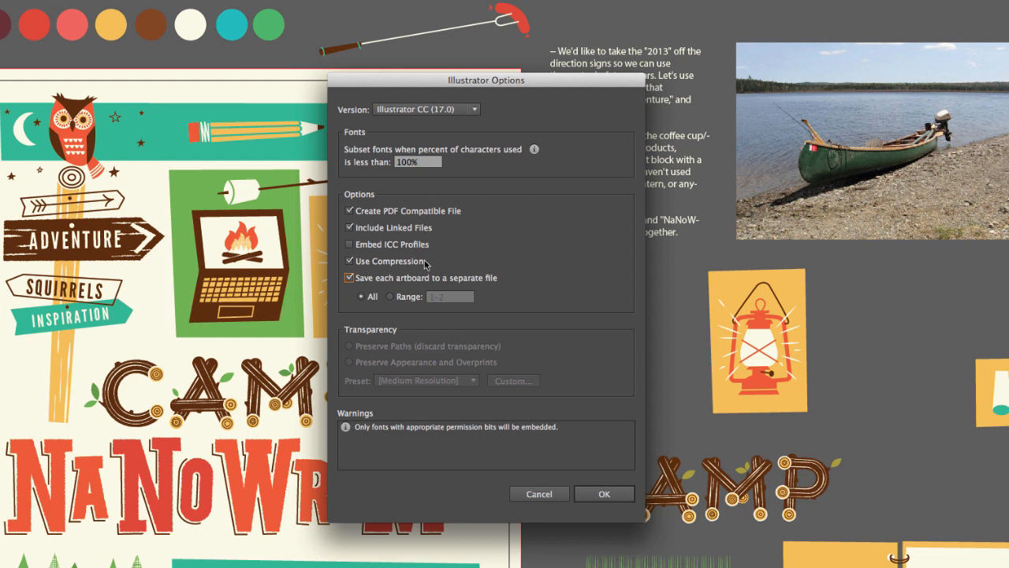
click(349, 279)
click(604, 495)
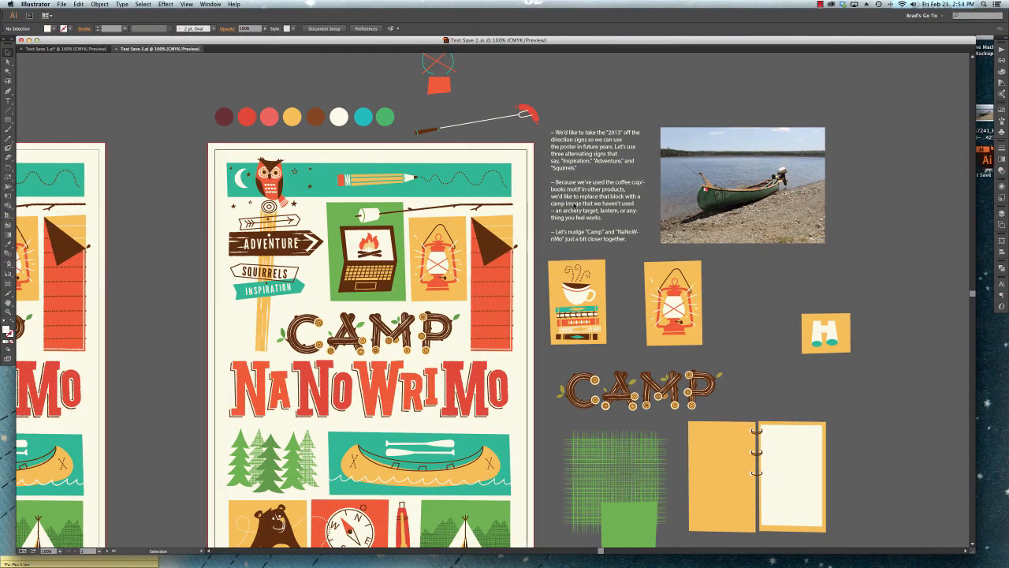
Minimise the document window and open a quick preview of "Test Save 1.ai" from the desktop.
click(984, 190)
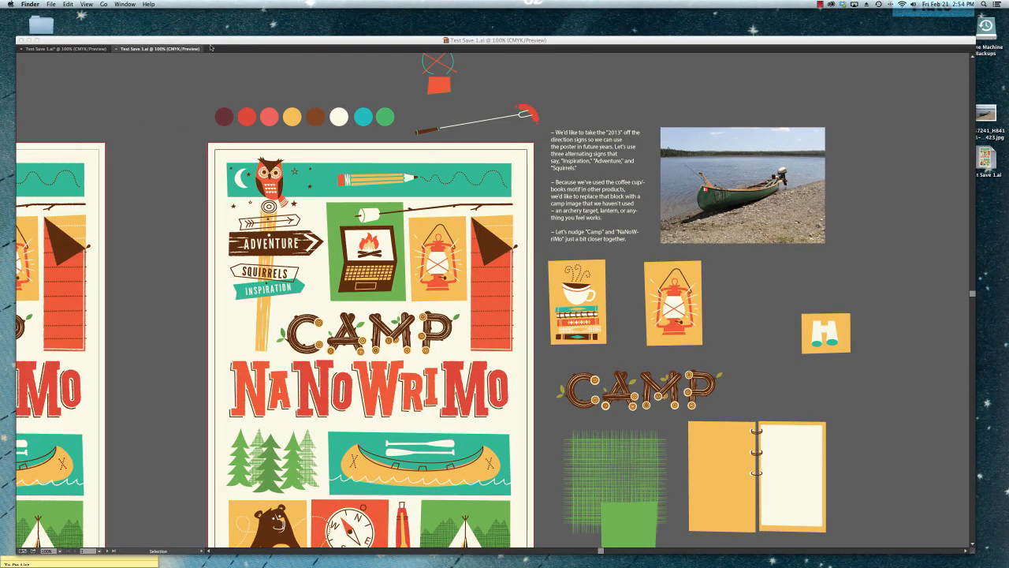
click(29, 40)
click(810, 177)
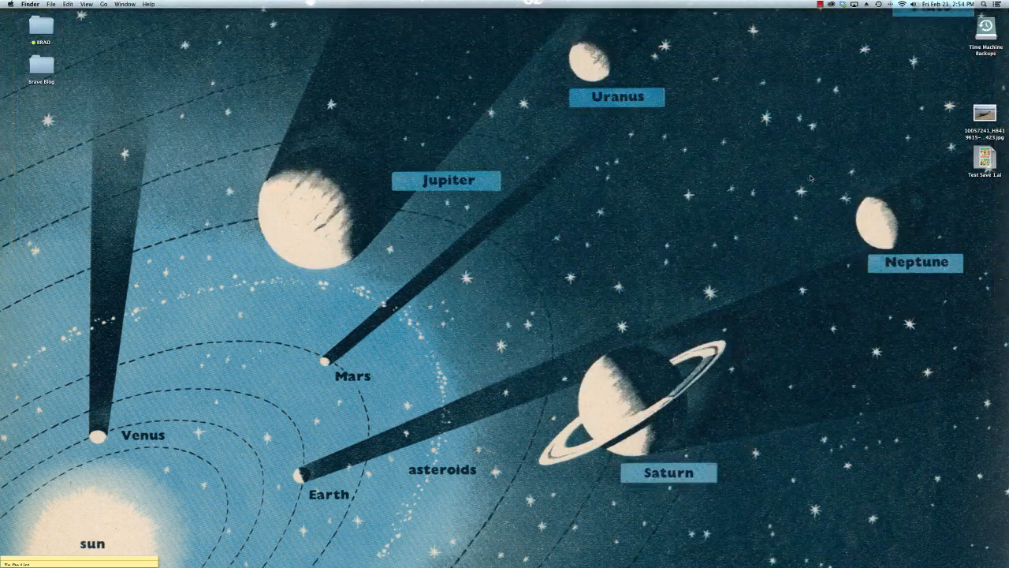
click(984, 158)
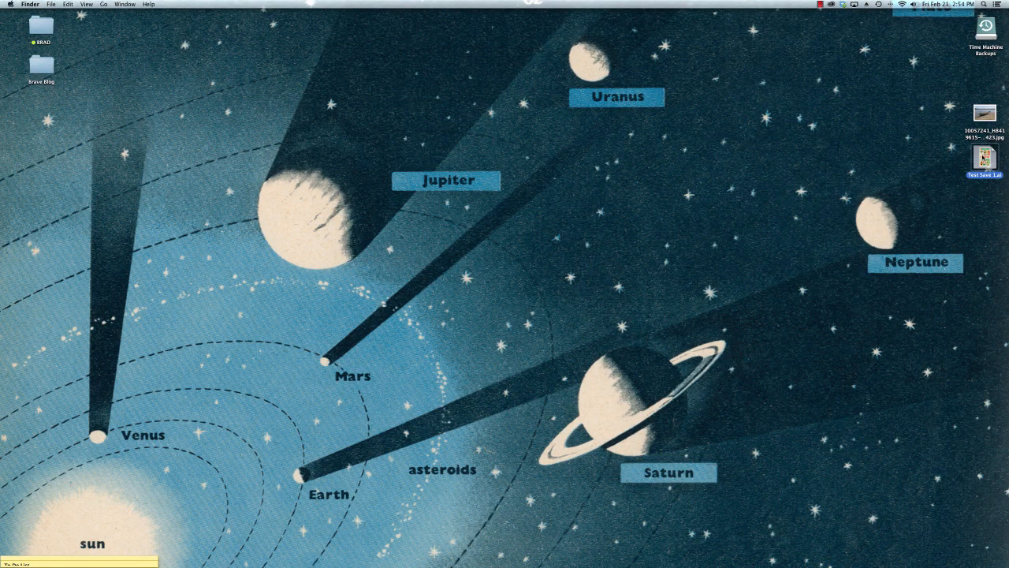
key(space)
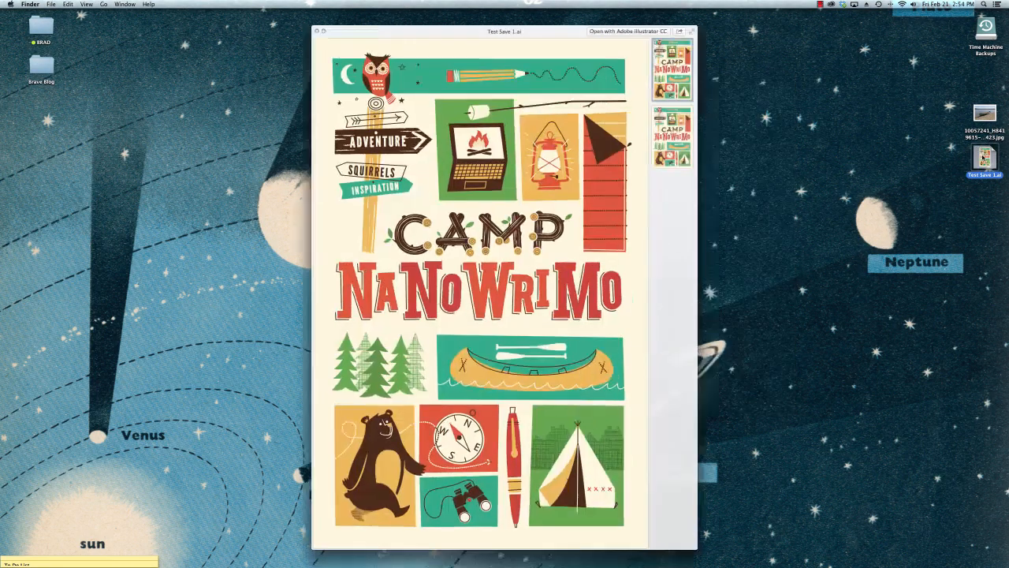
Compare the two artboard pages in the preview of "Test Save 1.ai" and close the preview.
click(674, 132)
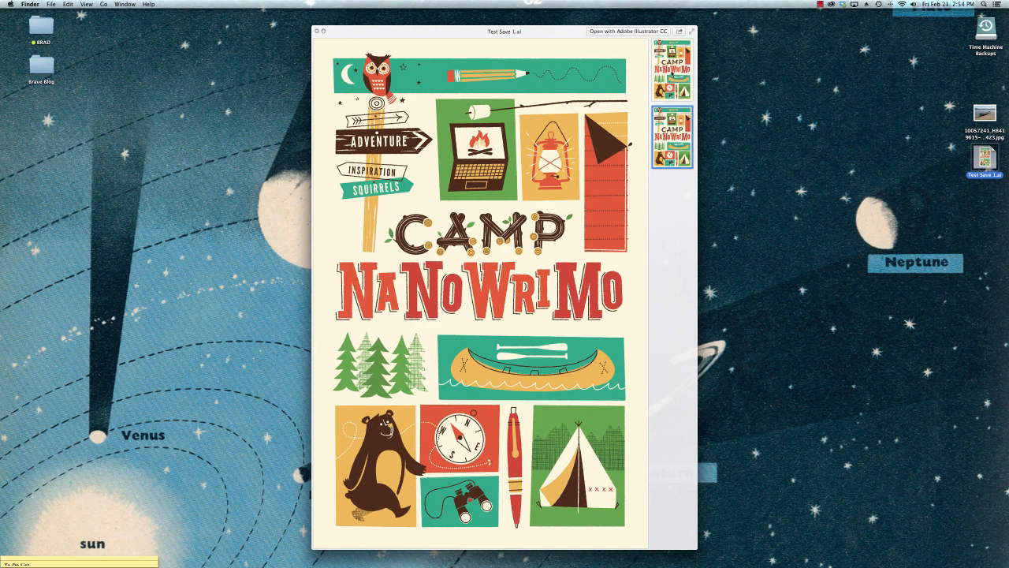
click(672, 71)
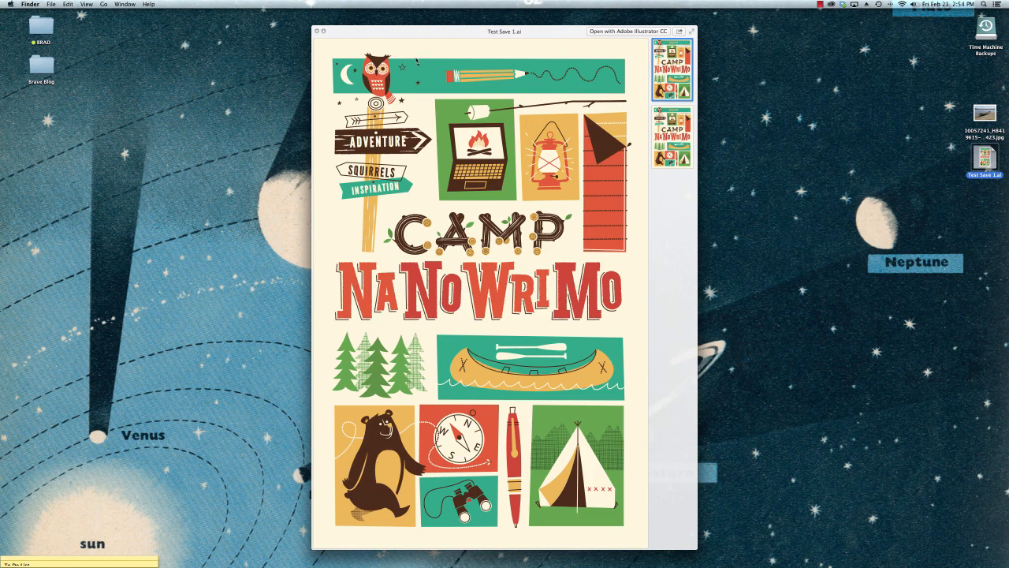
click(678, 131)
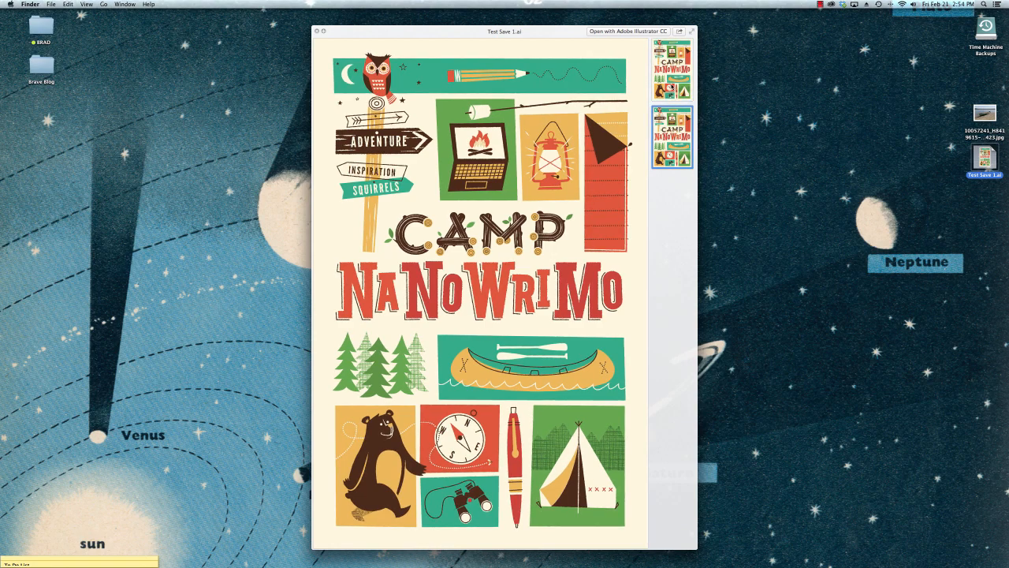
key(Up)
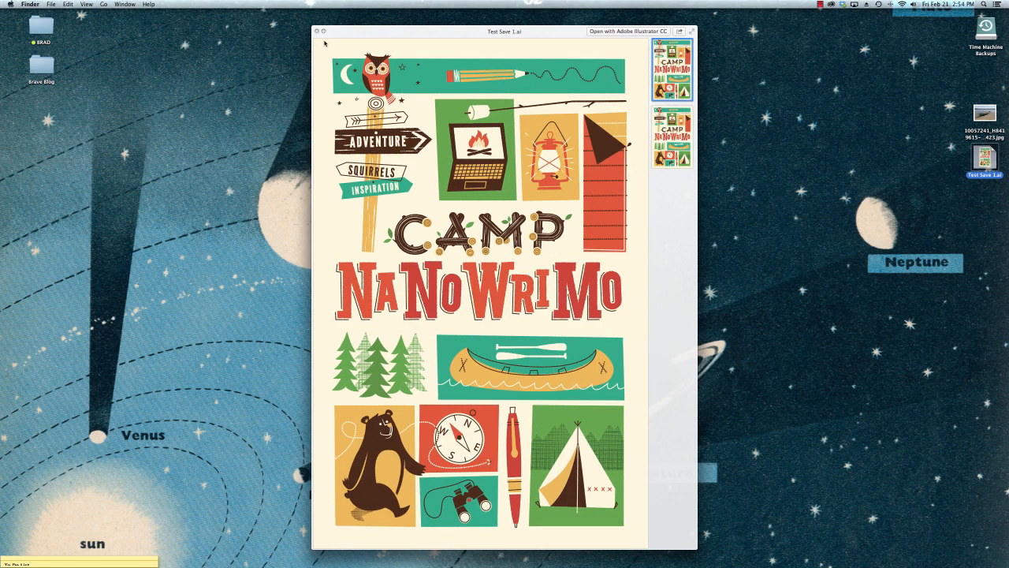
click(316, 31)
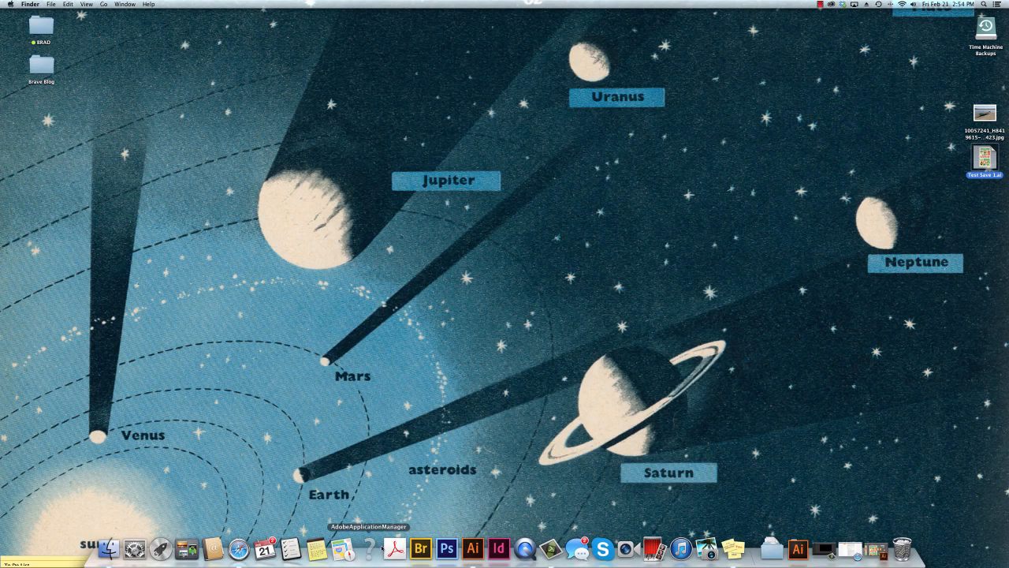
Return to the poster document in Illustrator and select the linked canoe photo beside the artboard.
click(477, 551)
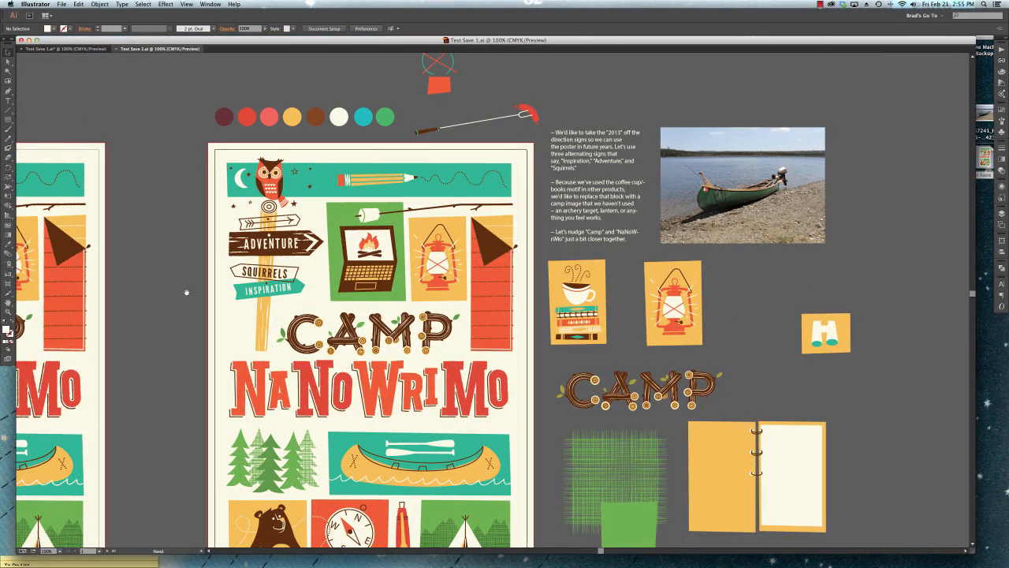
drag(187, 292, 342, 230)
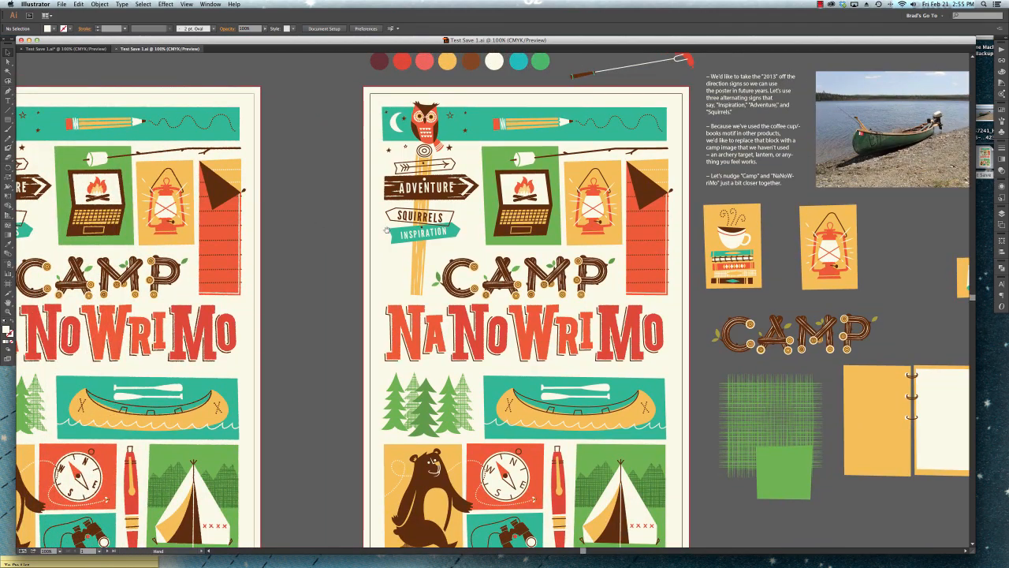
drag(660, 215, 569, 223)
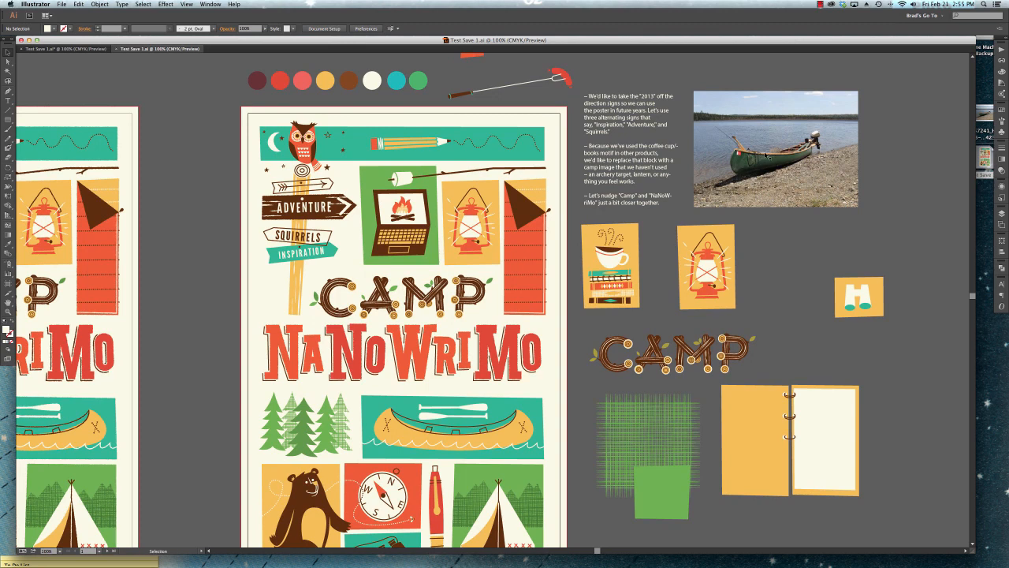
click(743, 128)
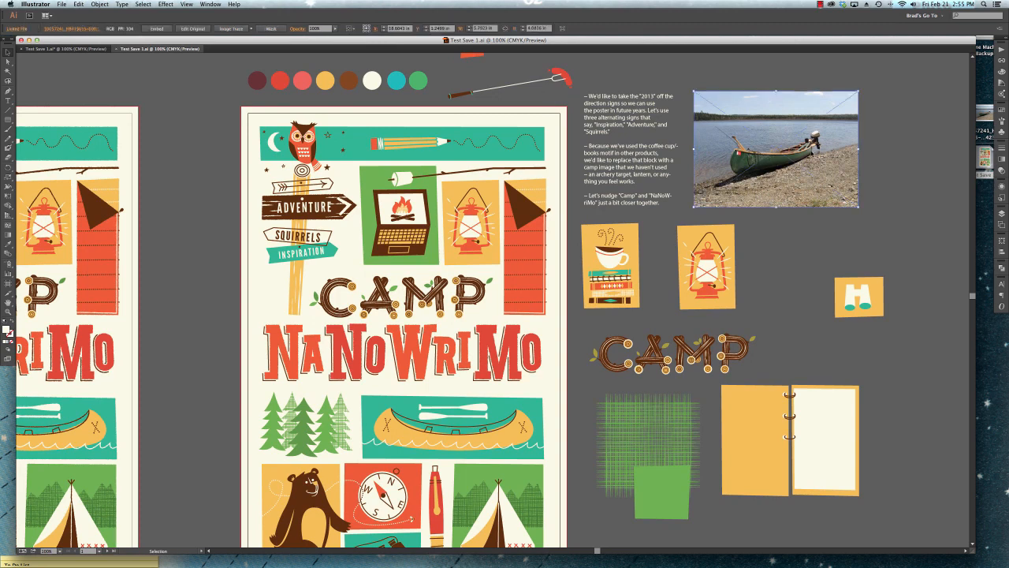
Preview the canoe photo's source JPG on the desktop, return to Illustrator and deselect the placed photo.
click(986, 114)
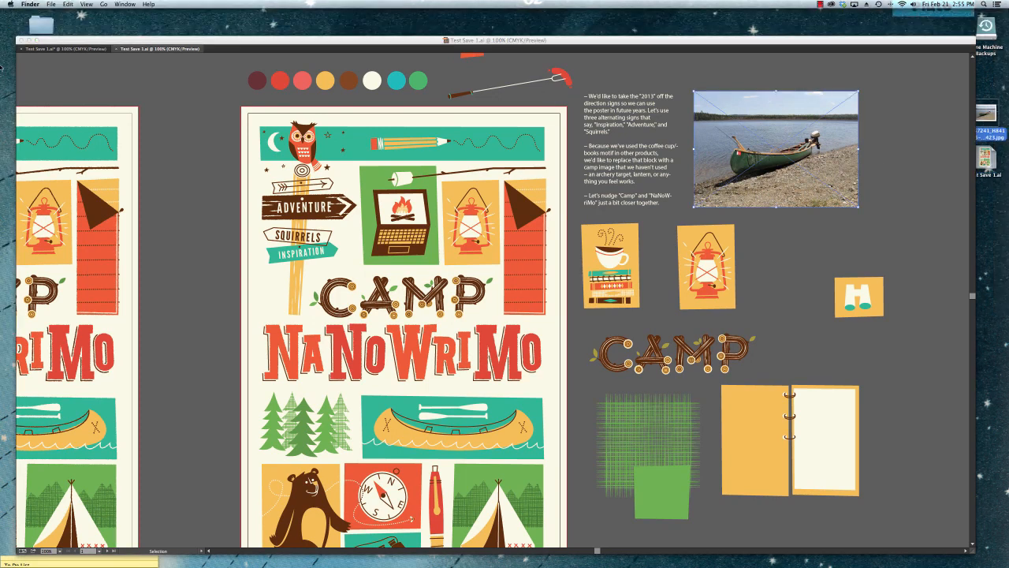
click(27, 40)
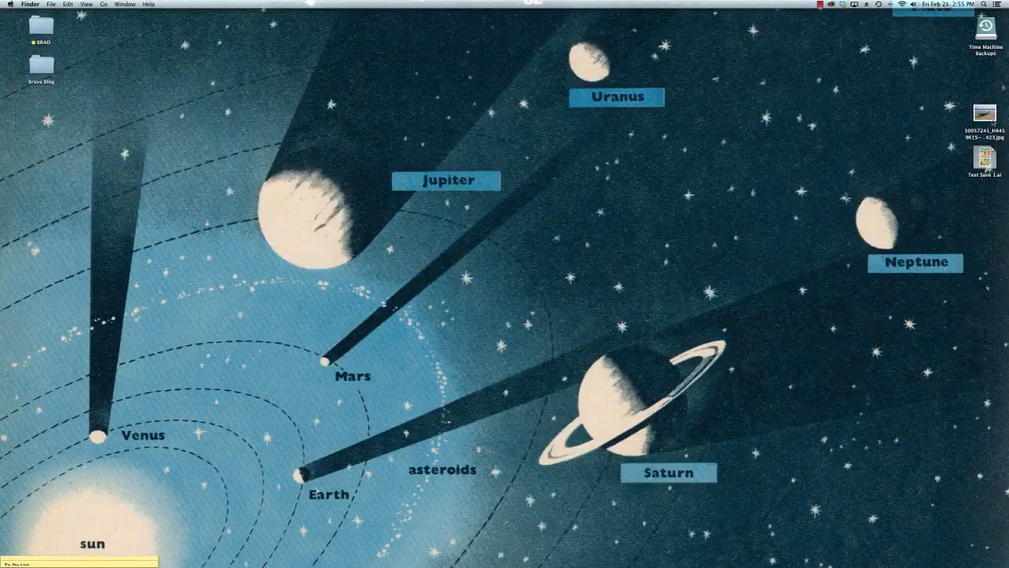
key(space)
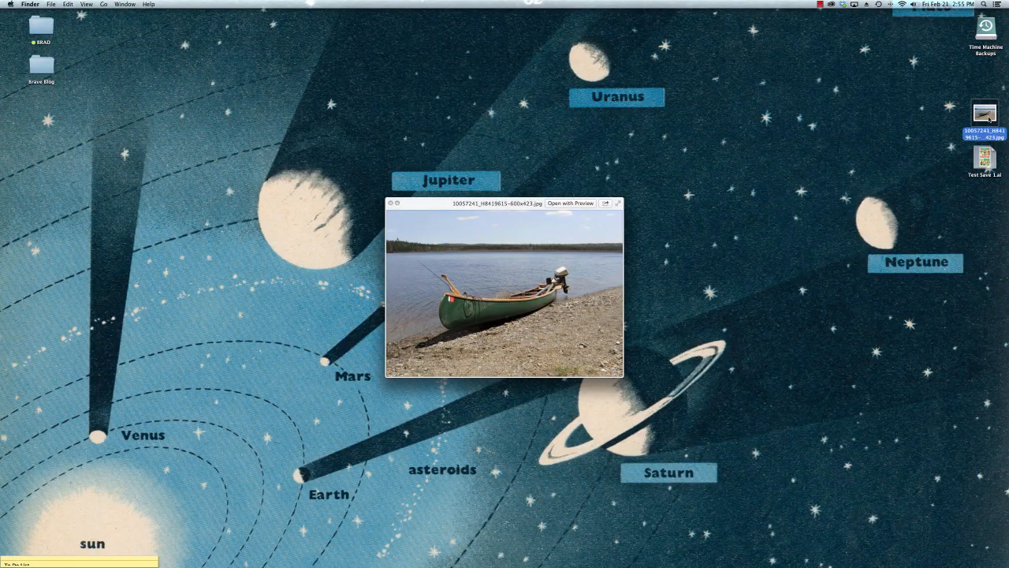
key(space)
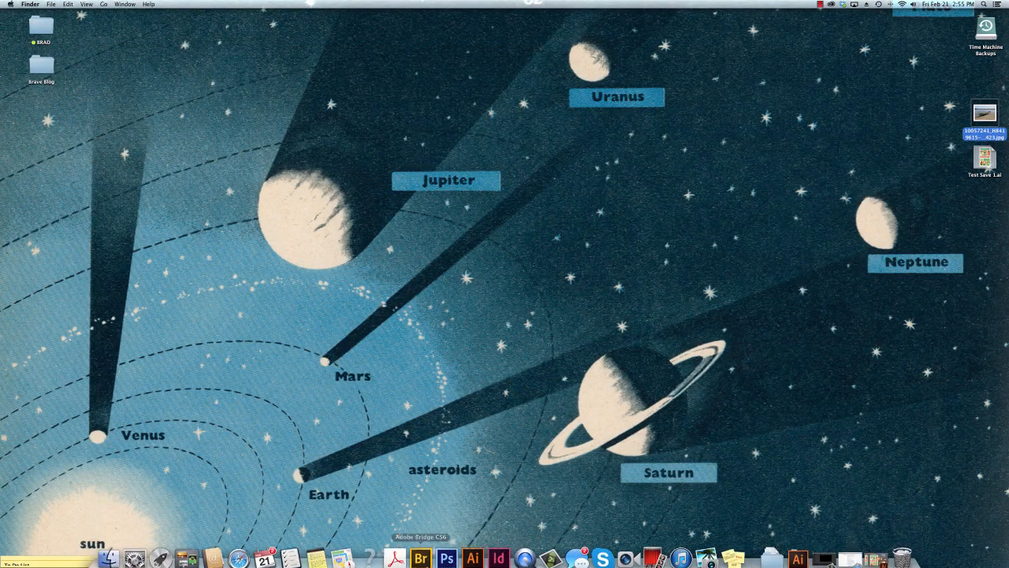
click(473, 558)
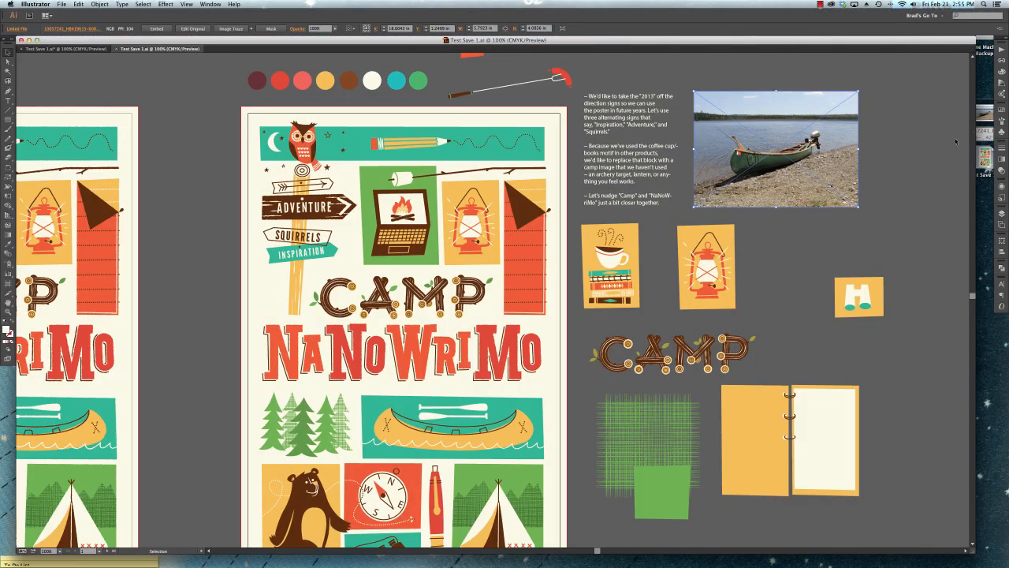
click(761, 259)
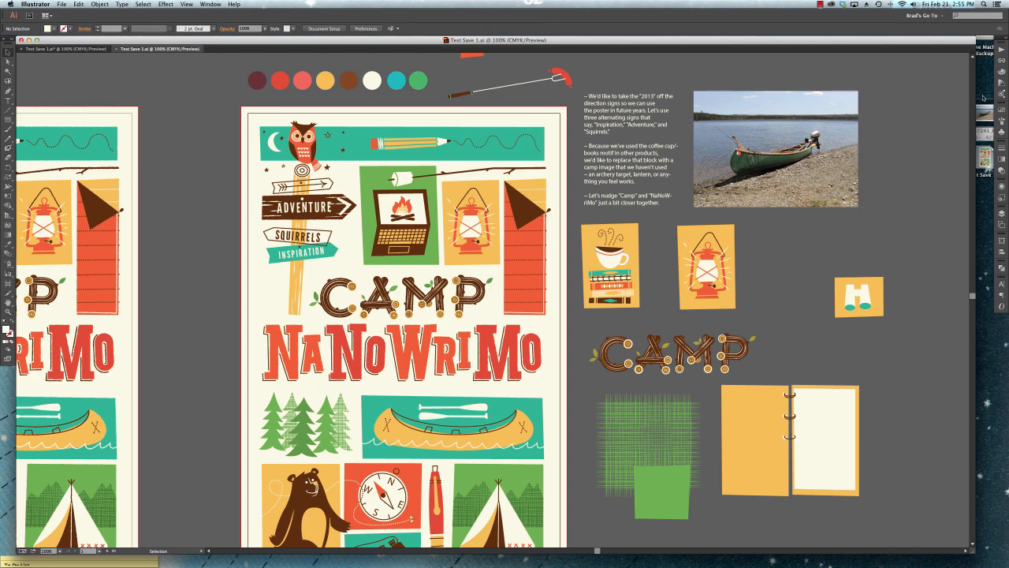
Move the canoe photo's source JPG from the desktop to the Trash, return to Illustrator and decline updating the missing link.
click(985, 113)
drag(990, 114, 891, 553)
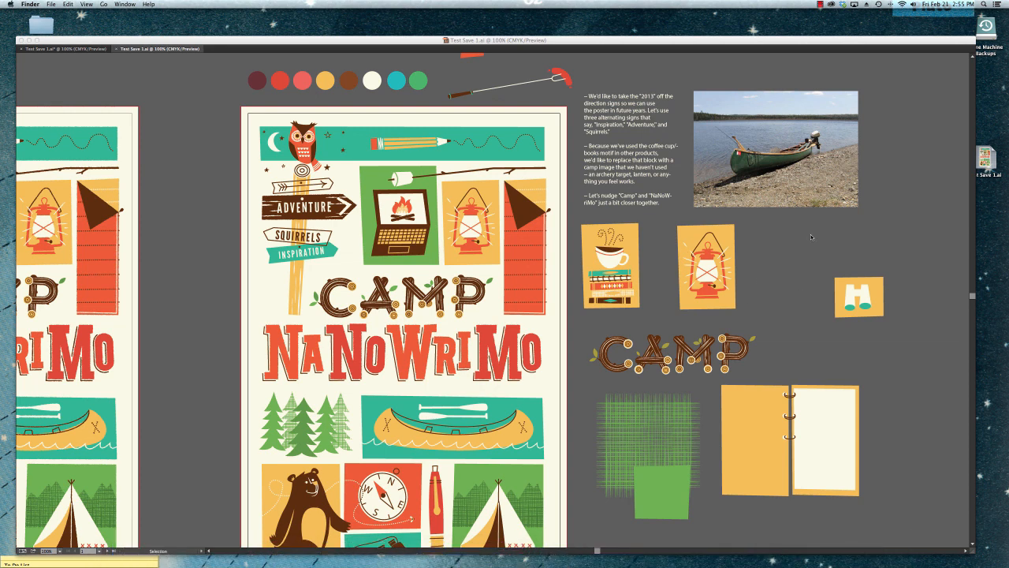
click(811, 237)
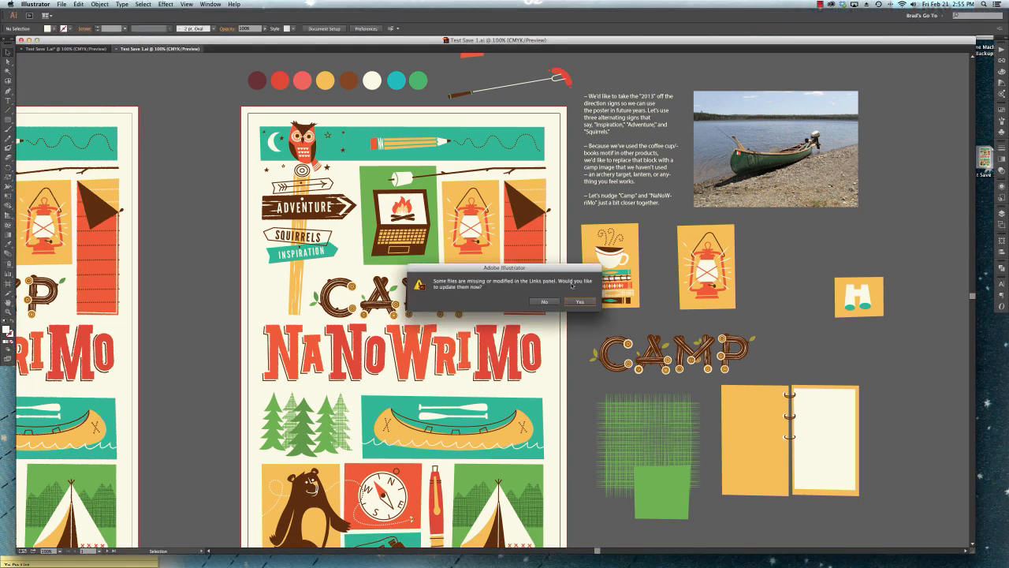
click(543, 302)
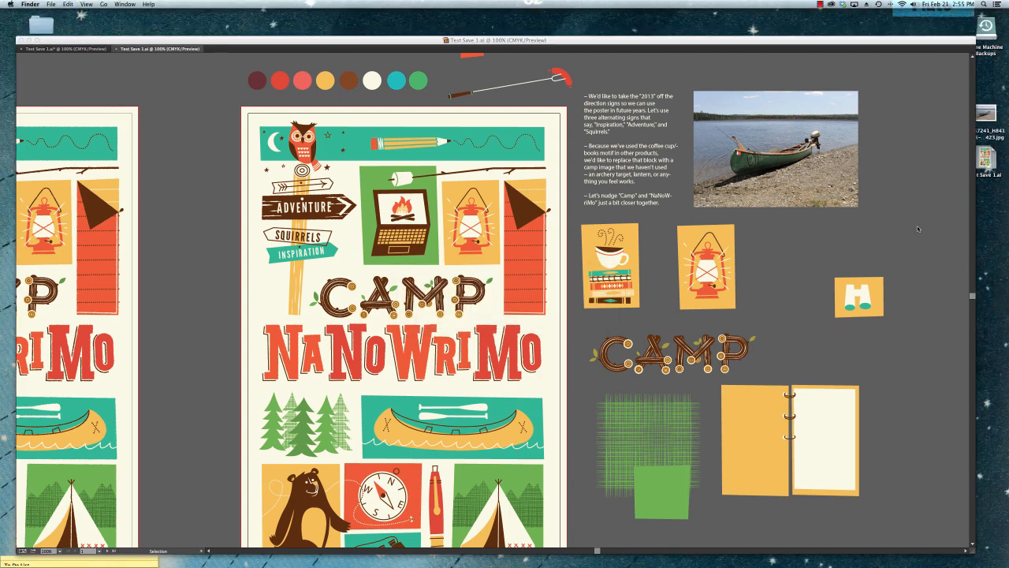
Move the linked canoe photo slightly left and down to a Y position of about 1.361 in and deselect it.
click(776, 153)
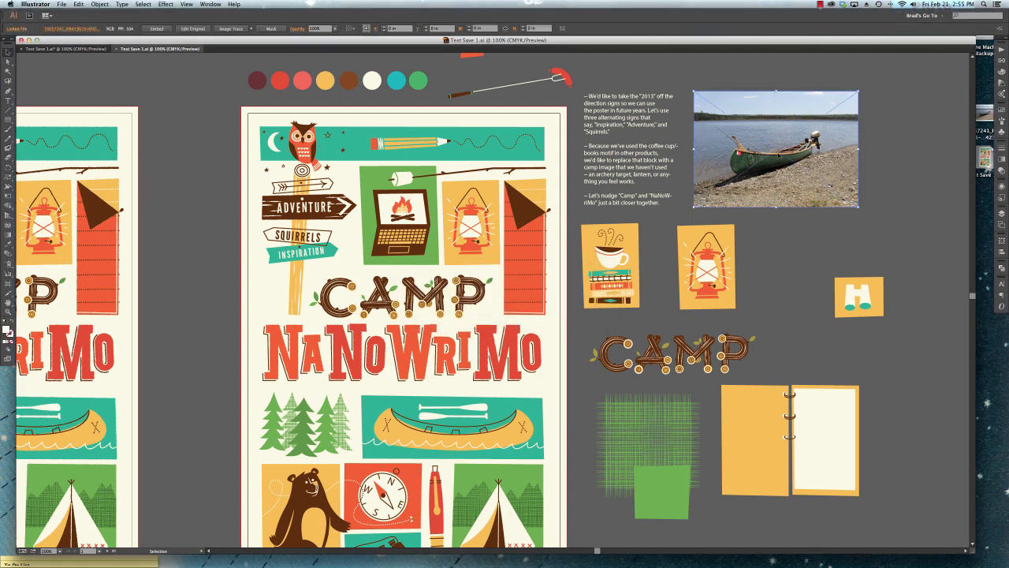
click(610, 90)
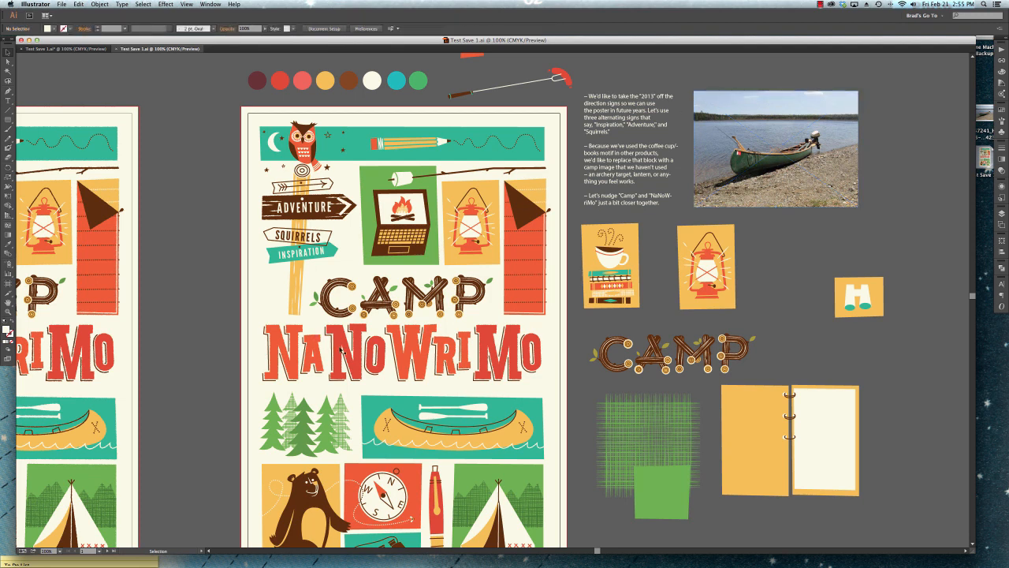
drag(799, 137, 775, 146)
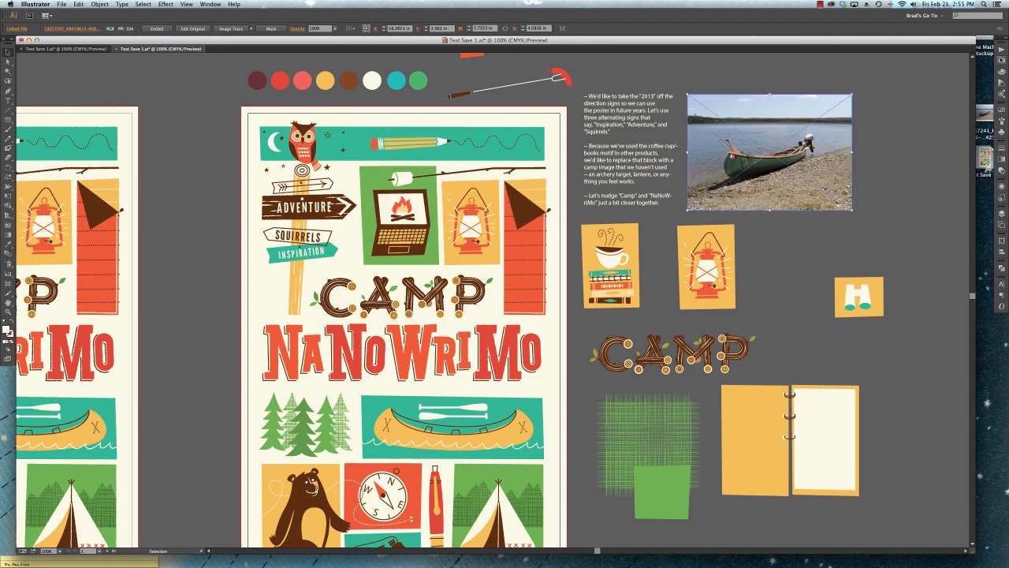
click(857, 120)
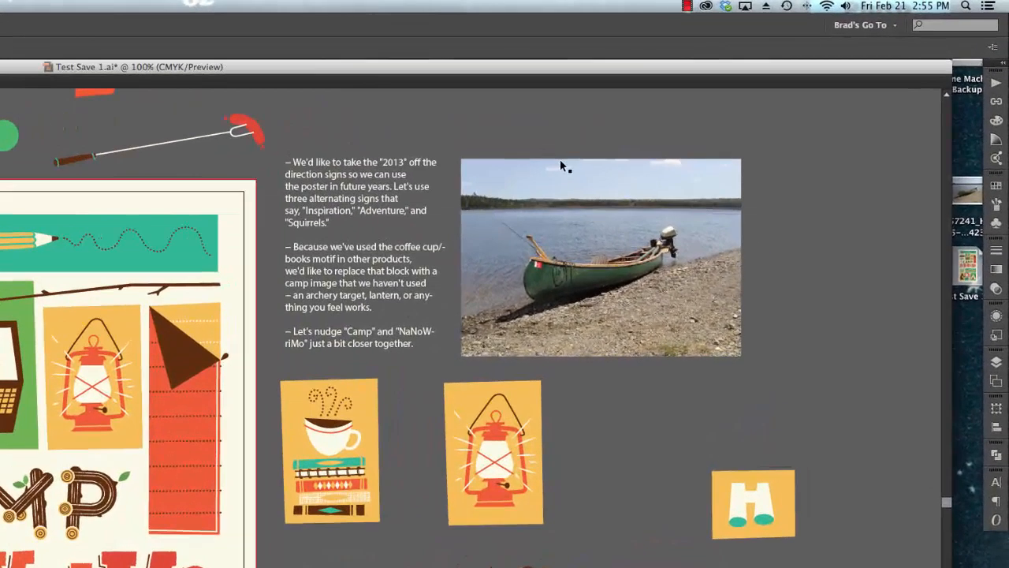
Embed the linked canoe photo in the poster document and deselect it.
click(758, 113)
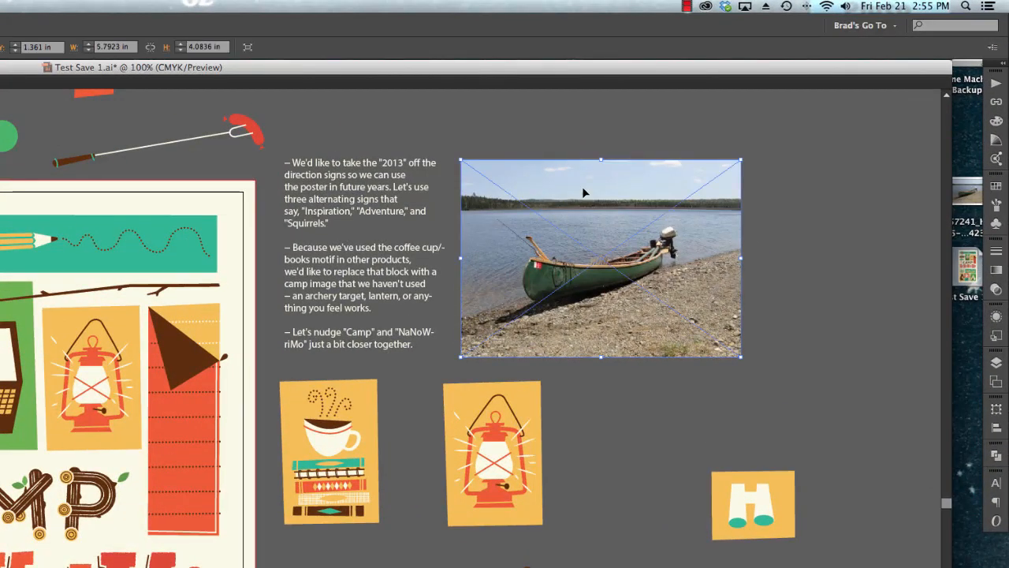
click(996, 103)
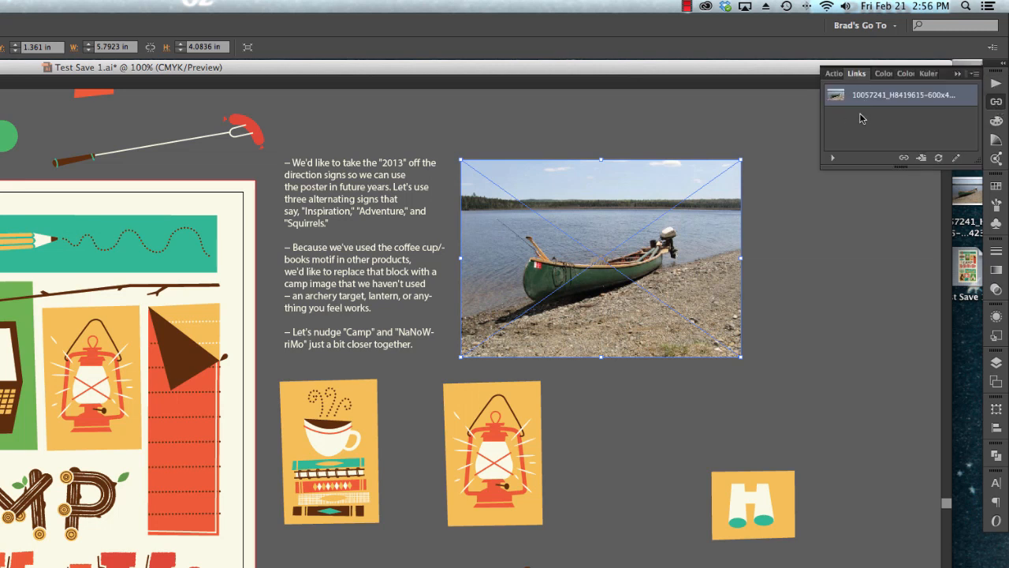
click(976, 75)
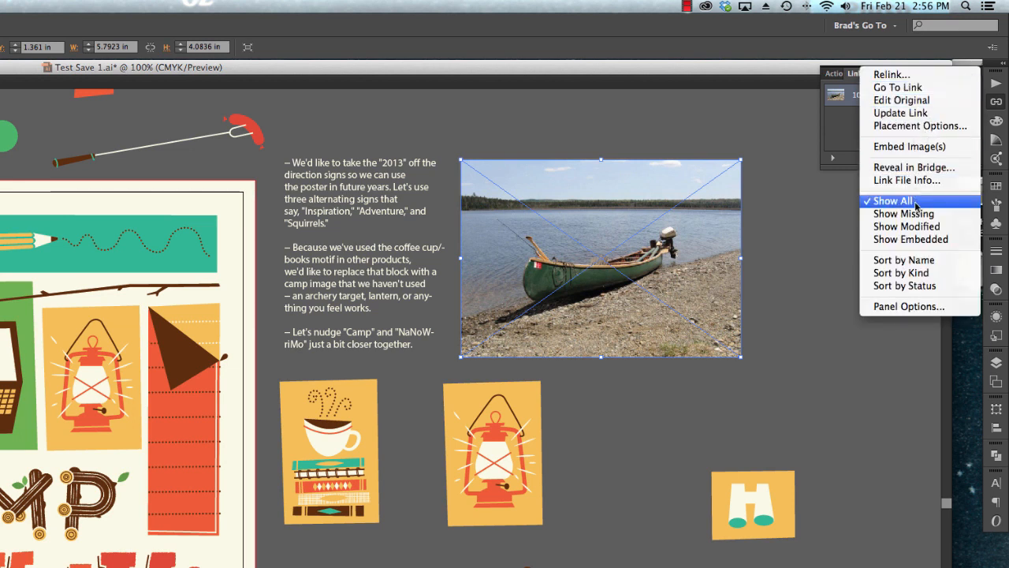
click(895, 147)
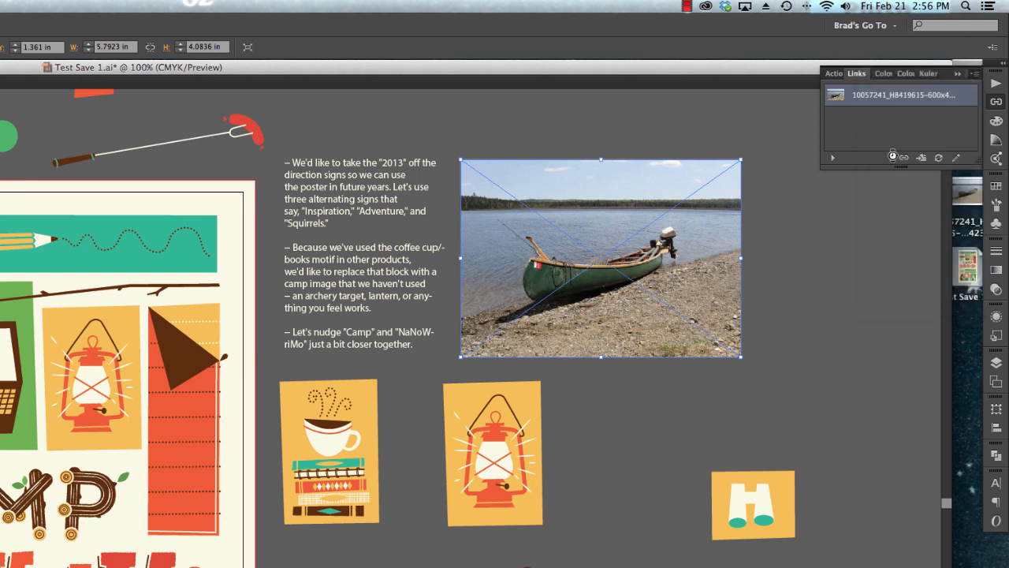
click(789, 209)
Move the canoe photo's source JPG to the Trash and try a small move of the embedded photo, undoing that move.
drag(960, 193, 943, 567)
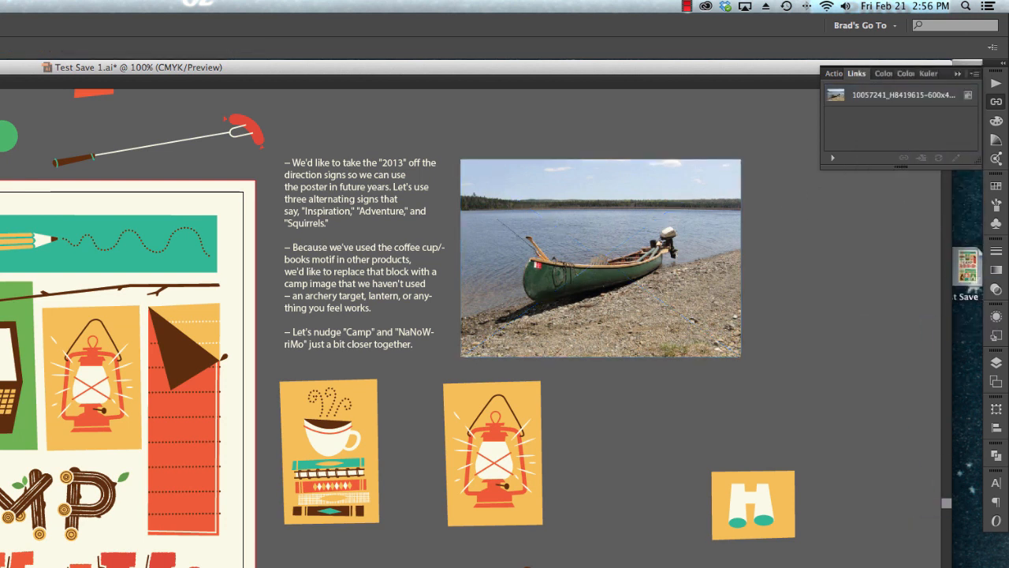
click(643, 216)
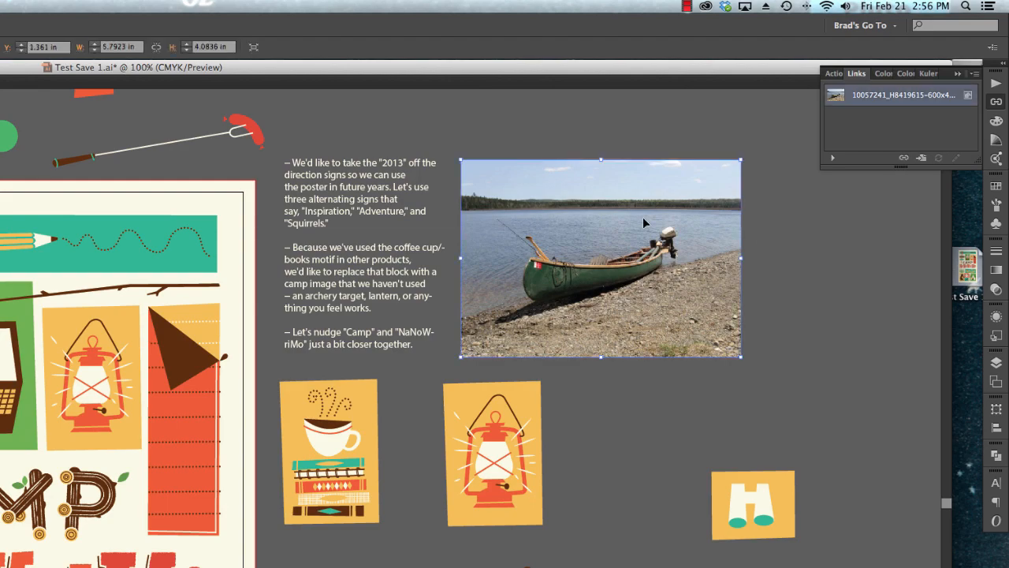
drag(614, 220, 606, 250)
key(super+z)
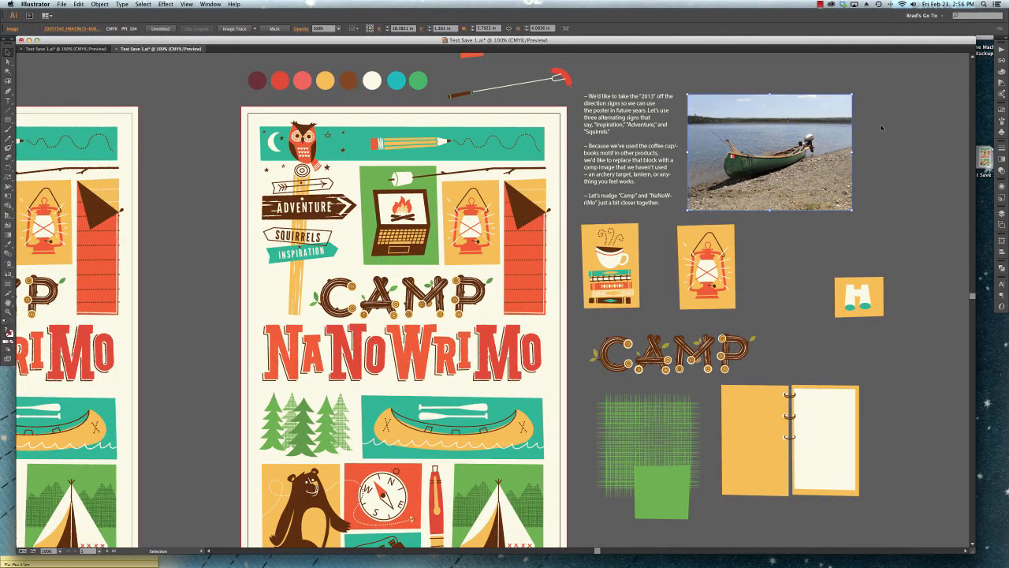
click(862, 150)
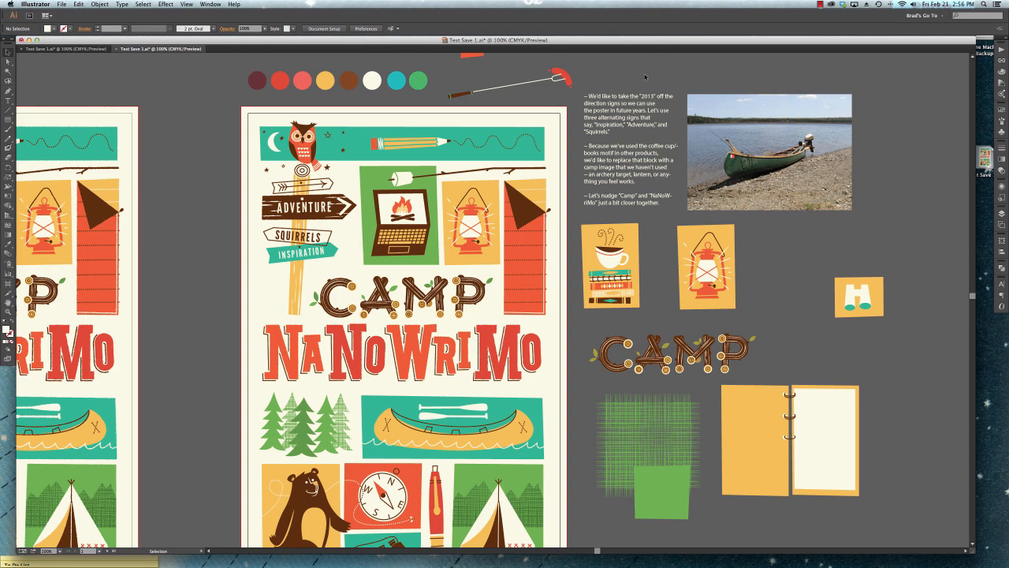
Convert the ADVENTURE sign text on the right-hand poster to outlines, declining the missing-link update.
scroll(645, 77, left, 5)
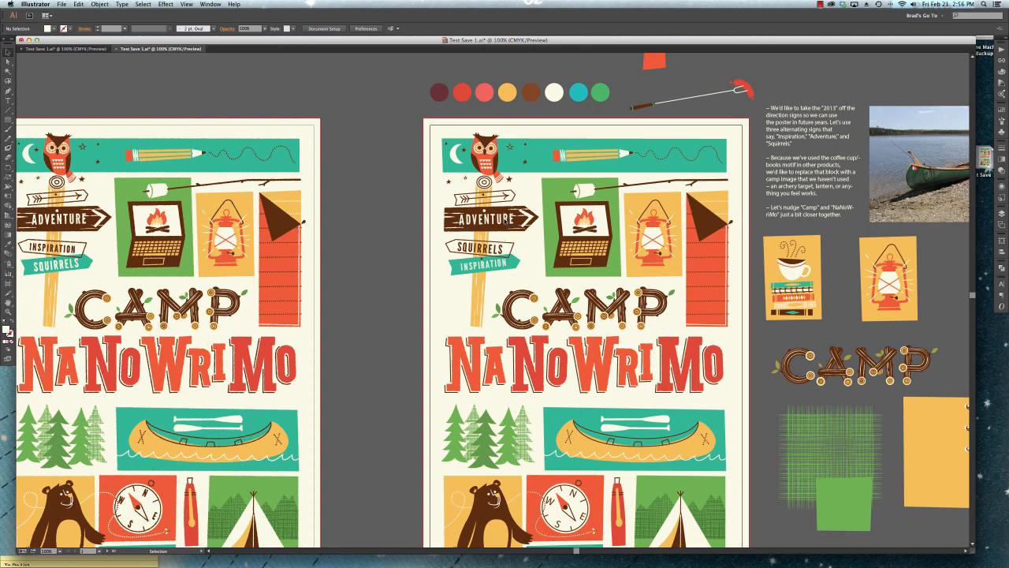
click(504, 223)
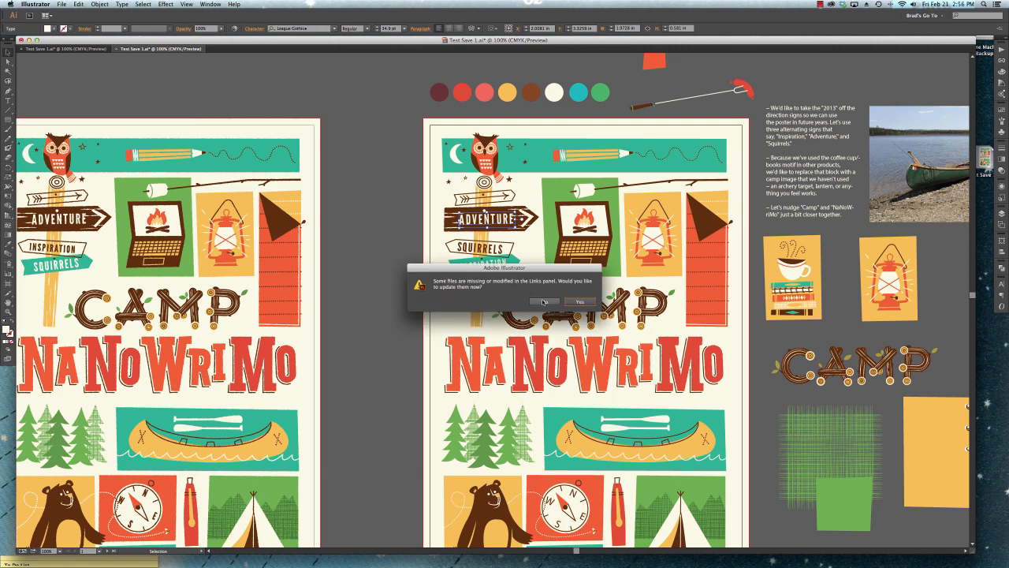
click(543, 302)
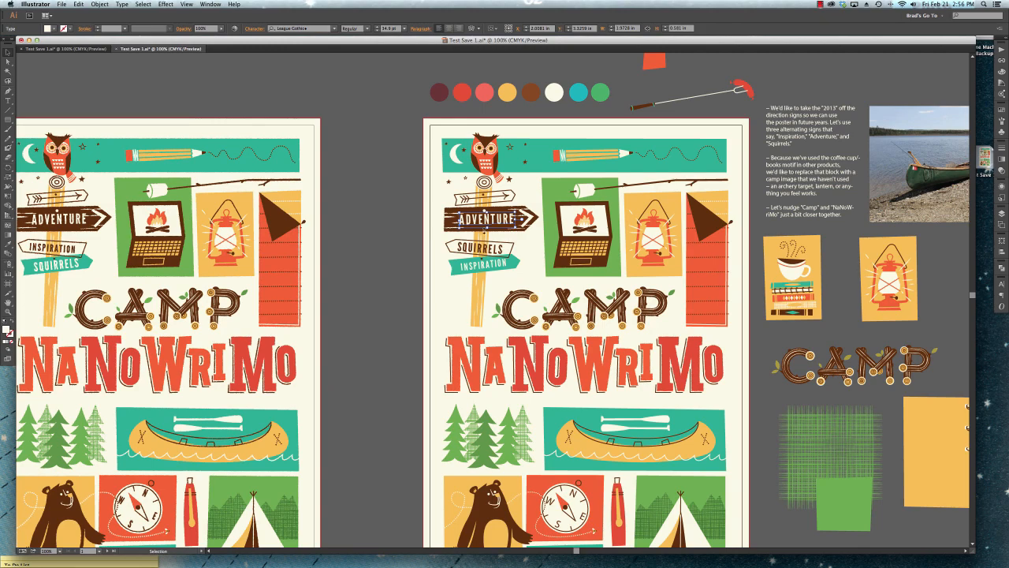
click(100, 4)
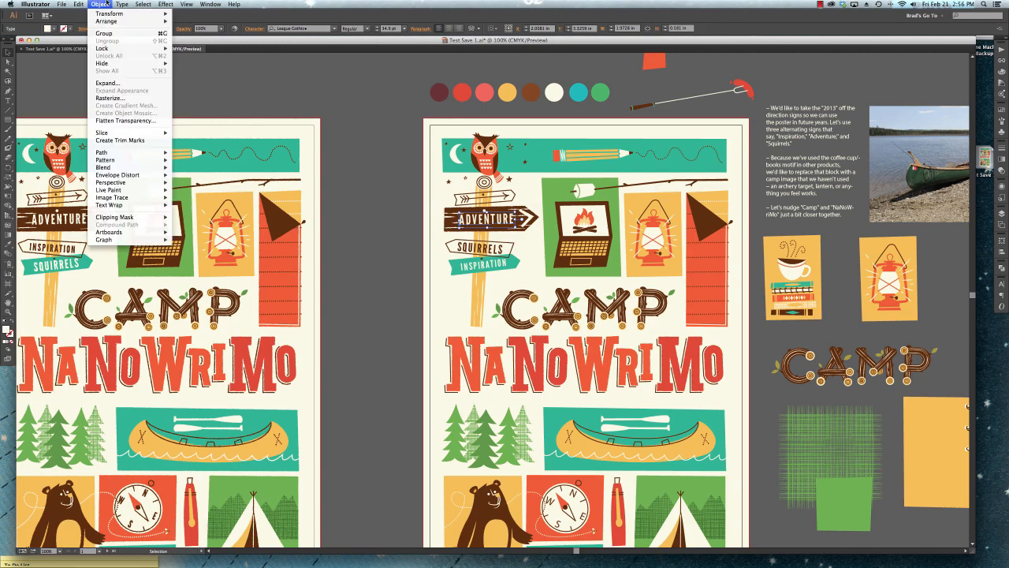
mouse_move(119, 4)
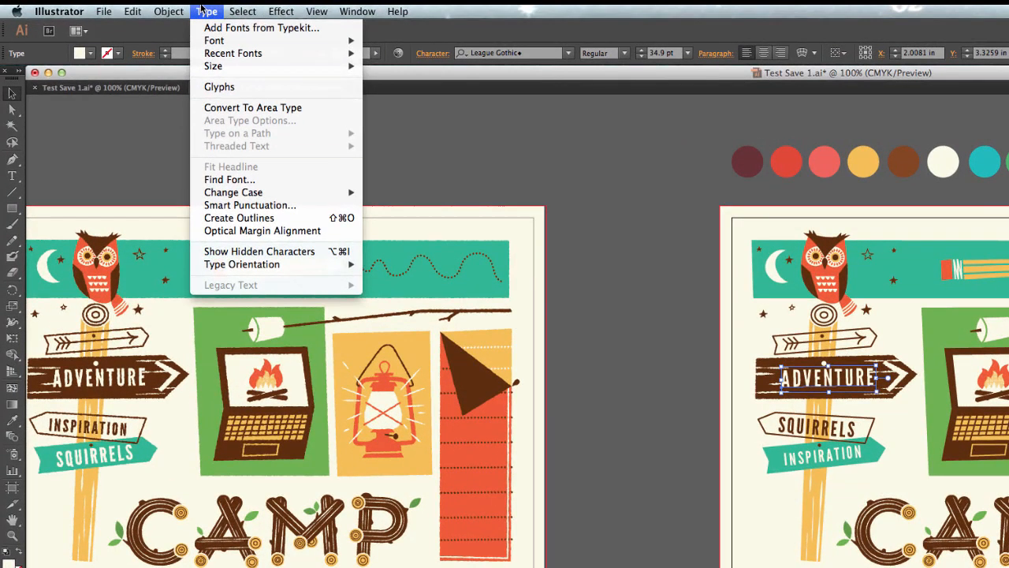
click(214, 219)
click(691, 263)
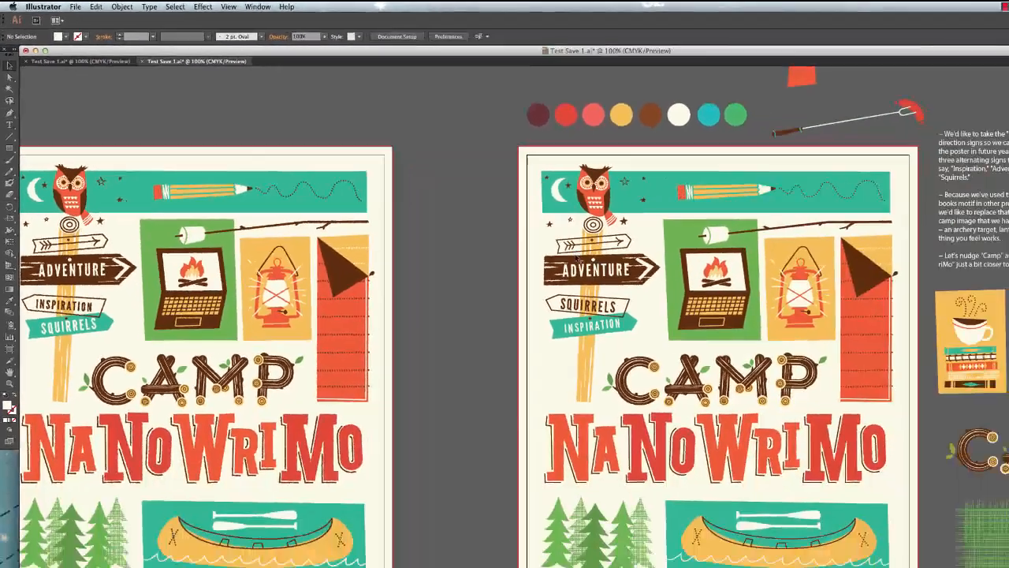
Try moving the outlined ADVENTURE lettering to the left on its sign, undo the move and reselect the lettering.
click(584, 267)
key(super+equal)
key(super+equal)
key(super+equal)
key(super+equal)
drag(521, 173, 522, 181)
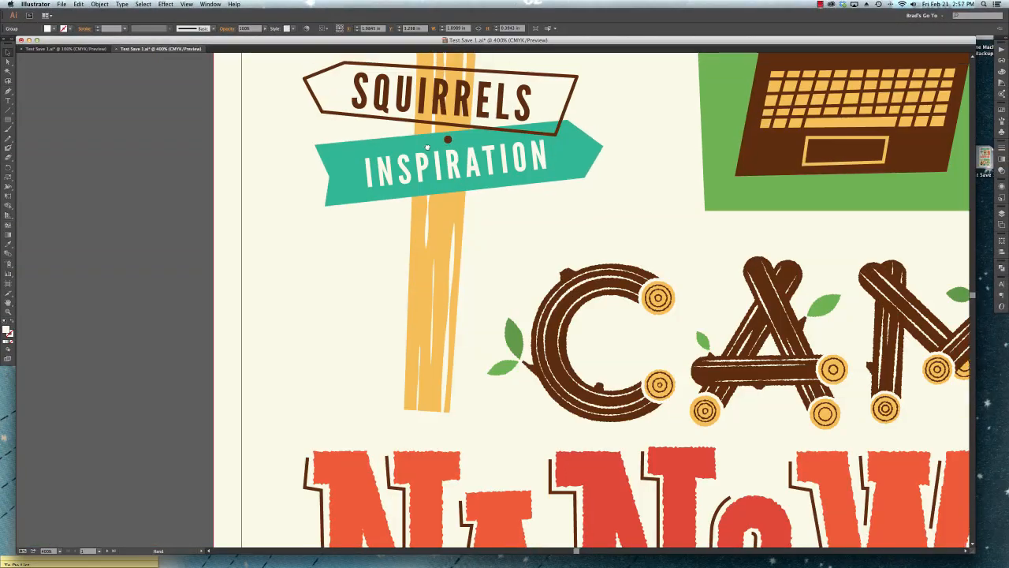
drag(426, 147, 467, 259)
drag(477, 214, 454, 215)
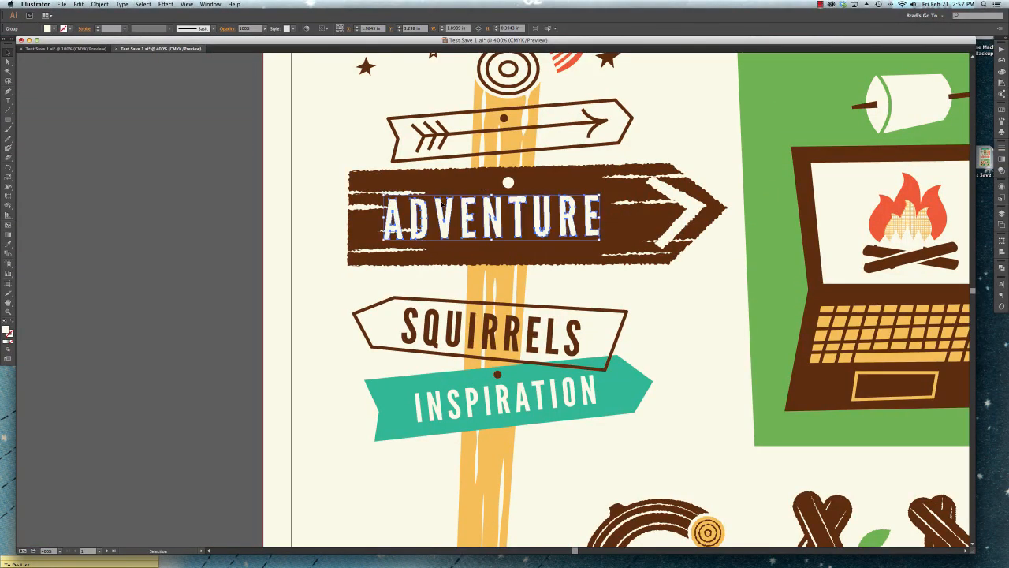
key(super+z)
click(336, 193)
click(456, 225)
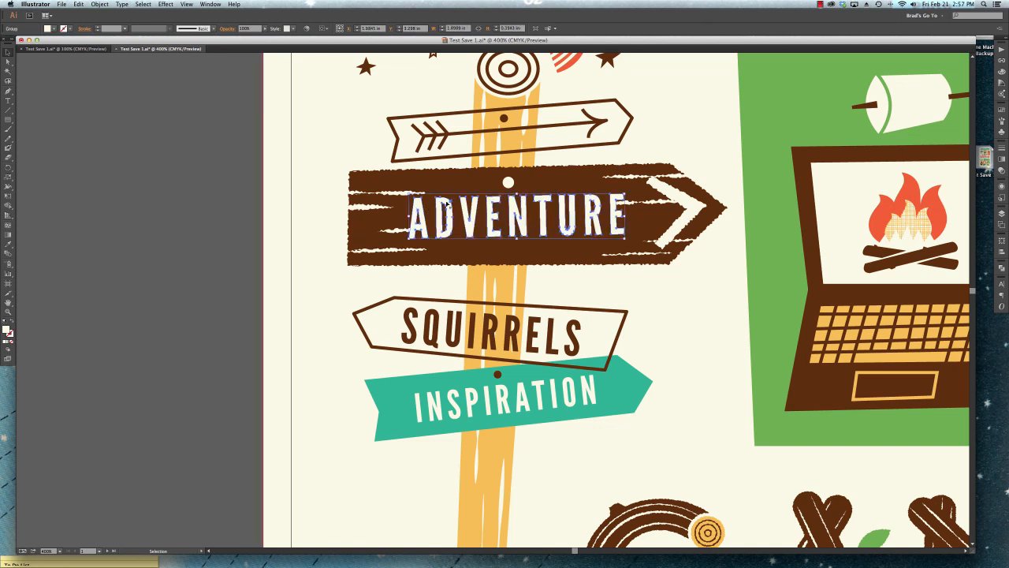
Try editing individual anchor points of the V in the outlined ADVENTURE lettering, undo the edits and deselect it.
key(a)
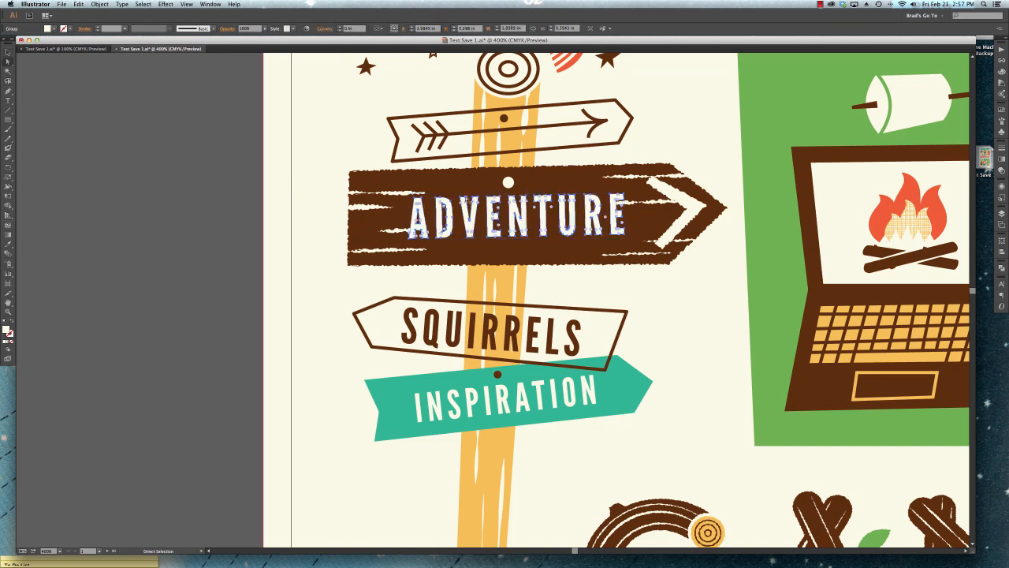
drag(465, 207, 444, 166)
key(super+z)
click(471, 198)
click(466, 198)
key(super+z)
key(super+z)
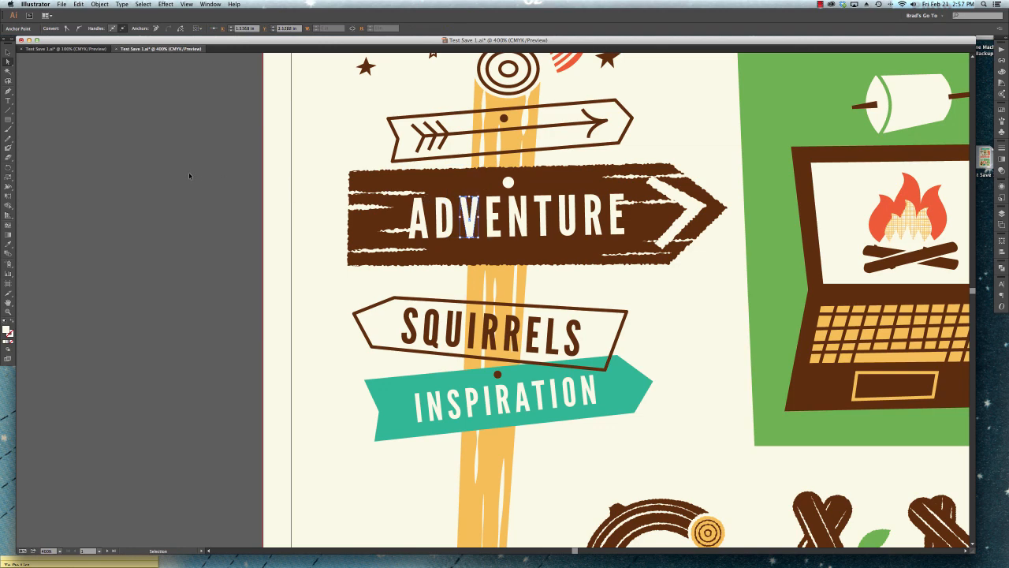
key(v)
click(152, 165)
Select the canoe photo beside the right-hand poster to check its link status.
key(super+minus)
key(super+minus)
key(super+minus)
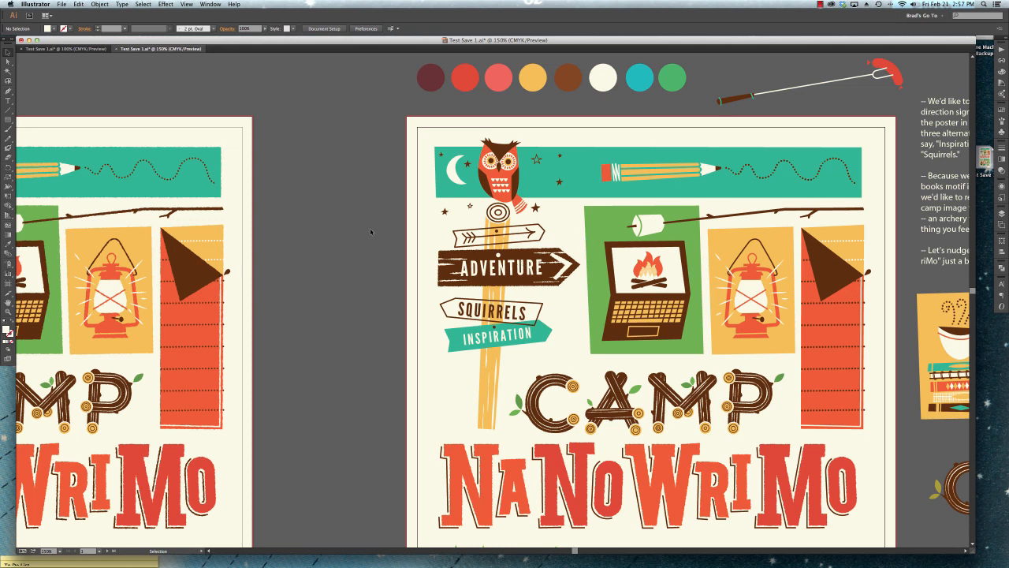
scroll(339, 237, right, 5)
scroll(339, 237, down, 3)
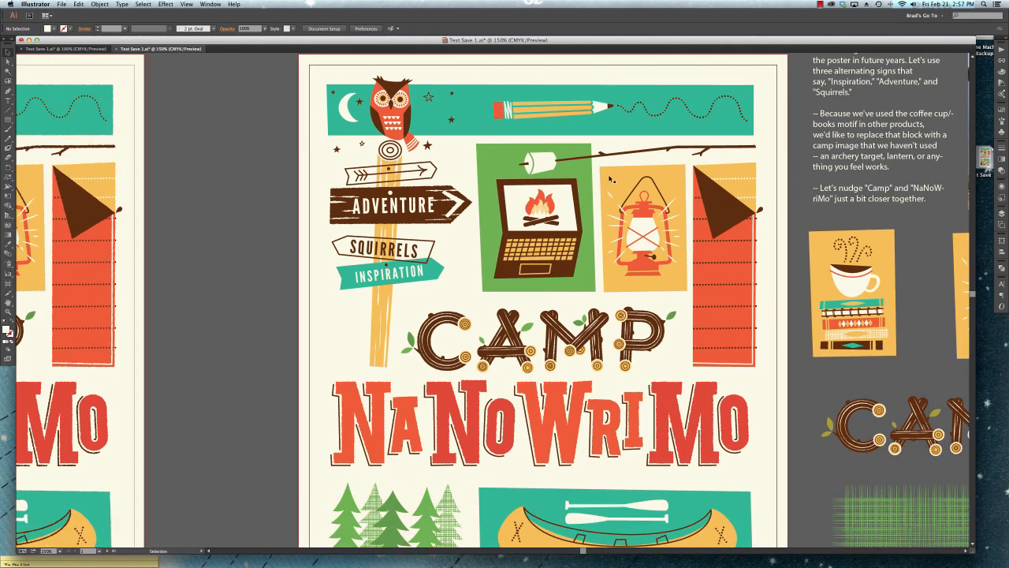
scroll(852, 175, right, 9)
scroll(852, 175, up, 2)
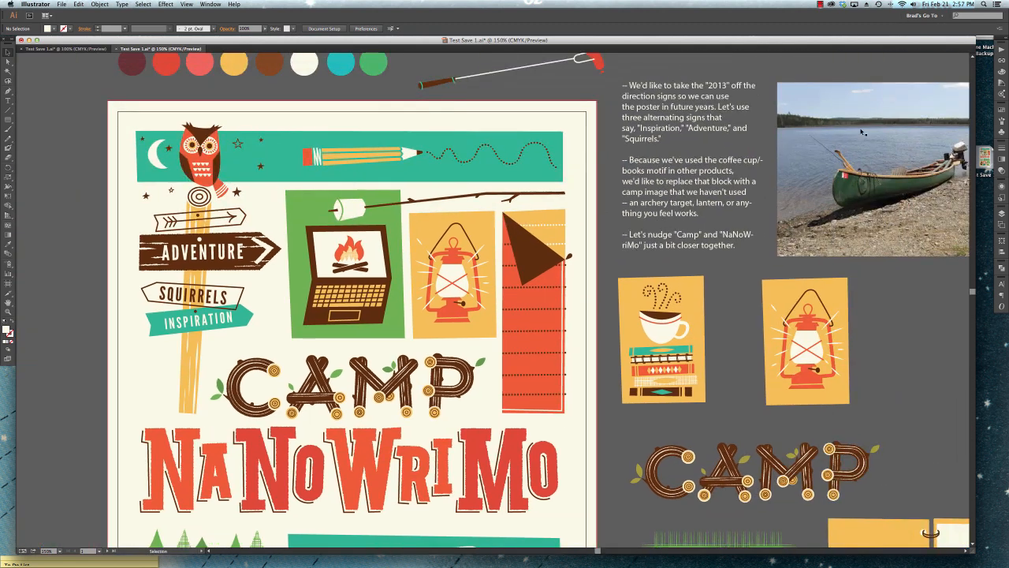
click(857, 139)
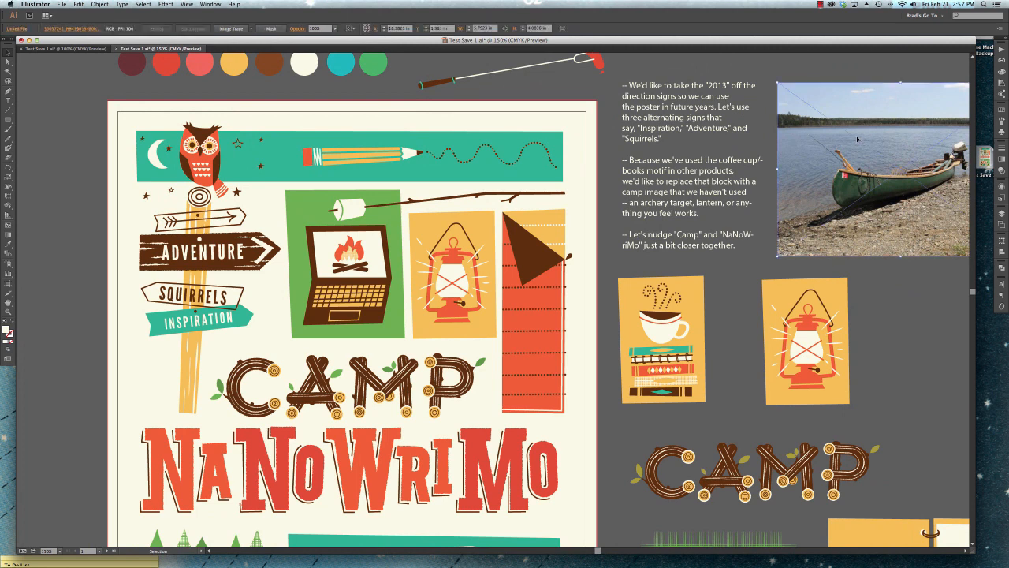
Select the ADVENTURE sign lettering to check it both as outlined paths and as live type.
key(a)
click(204, 252)
scroll(182, 213, left, 4)
scroll(181, 213, down, 1)
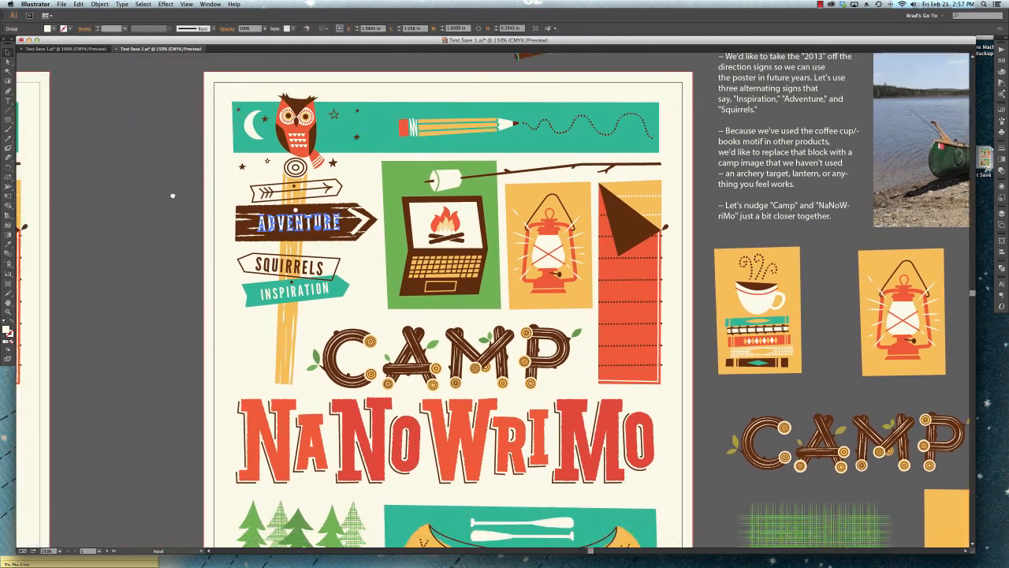
key(v)
click(178, 191)
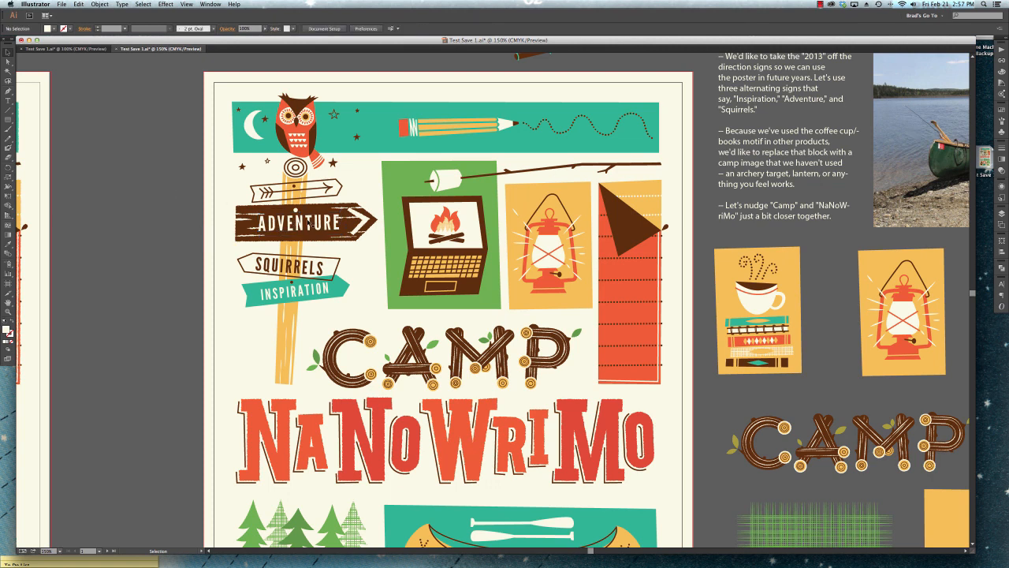
click(303, 228)
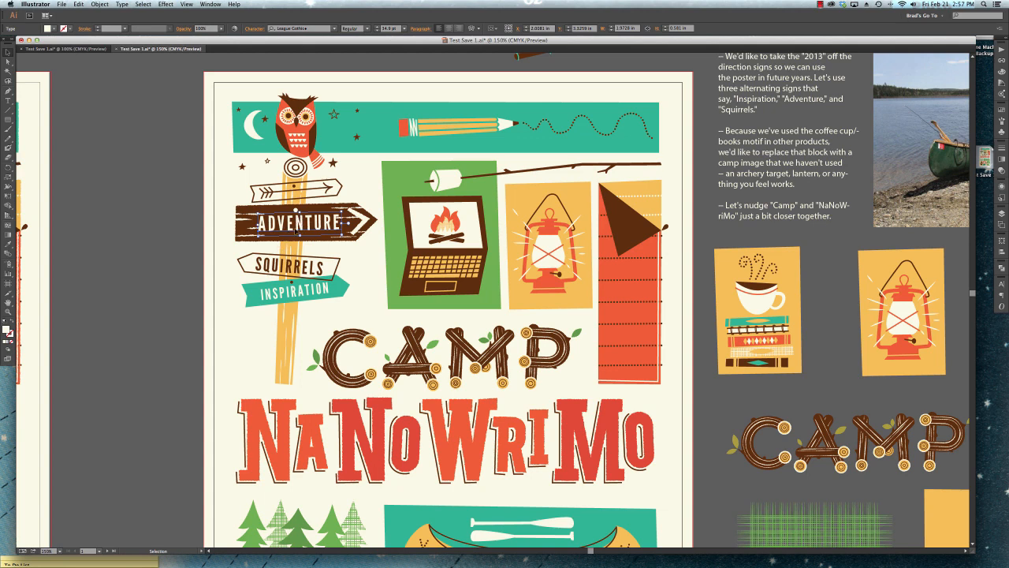
Save the poster document and package it to the desktop as Test Save 1_Folder with copied links, fonts and a report.
click(146, 170)
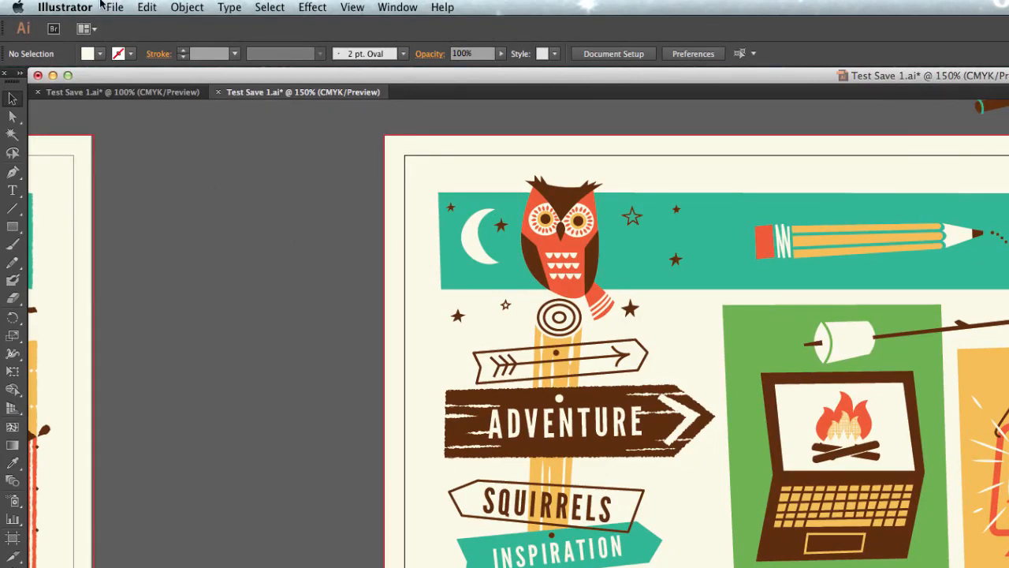
click(97, 5)
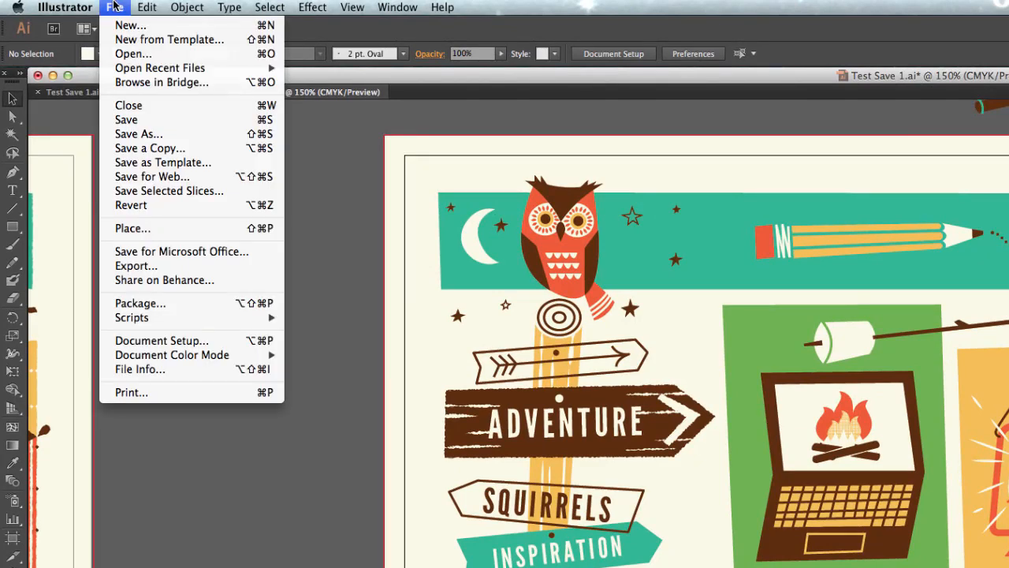
click(128, 306)
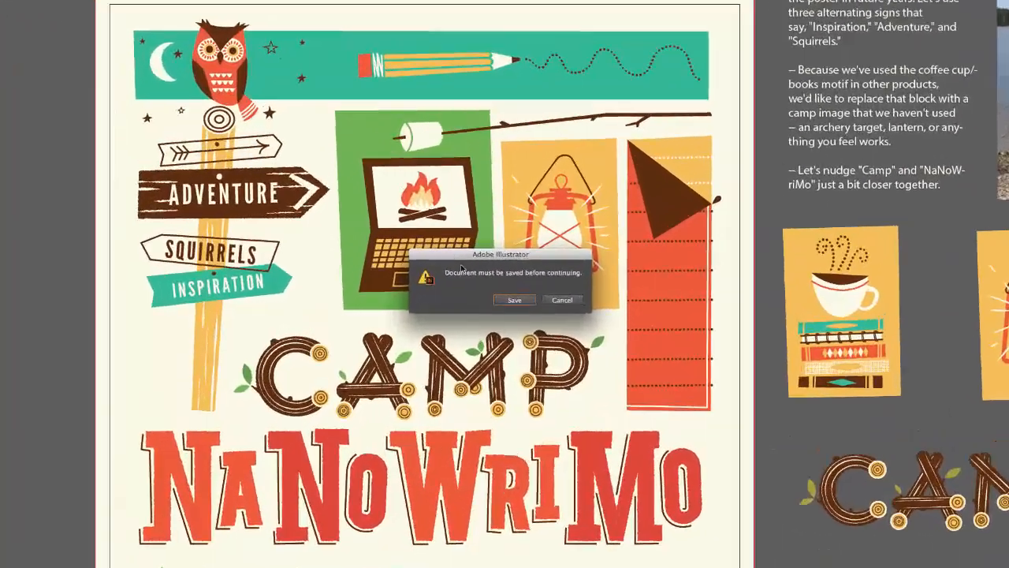
click(514, 299)
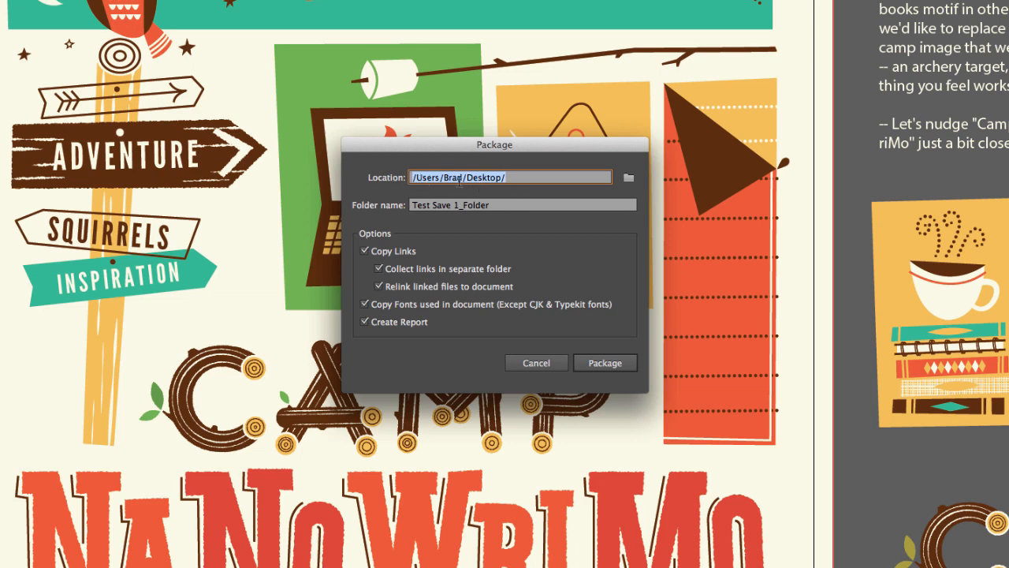
click(628, 178)
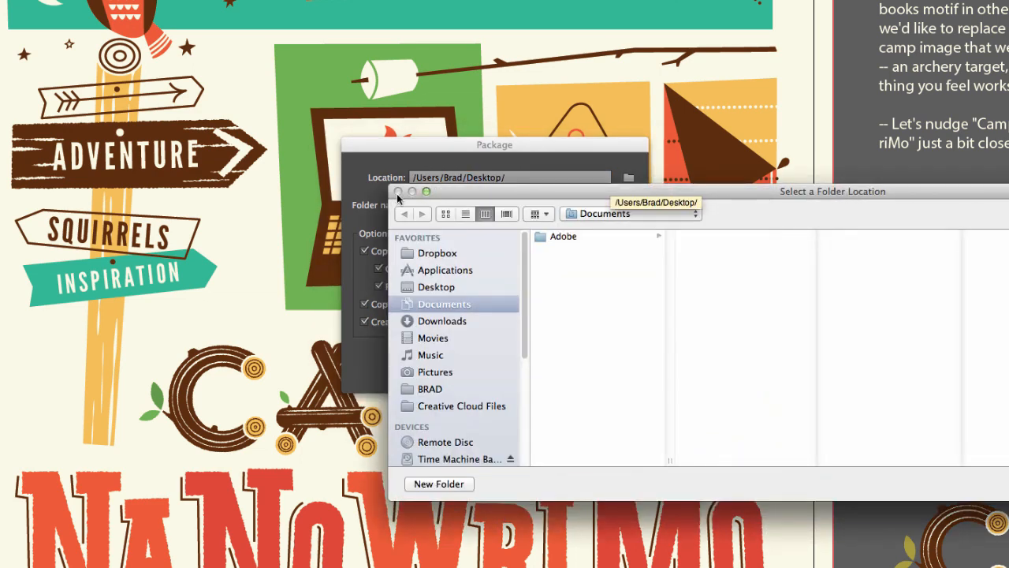
key(Escape)
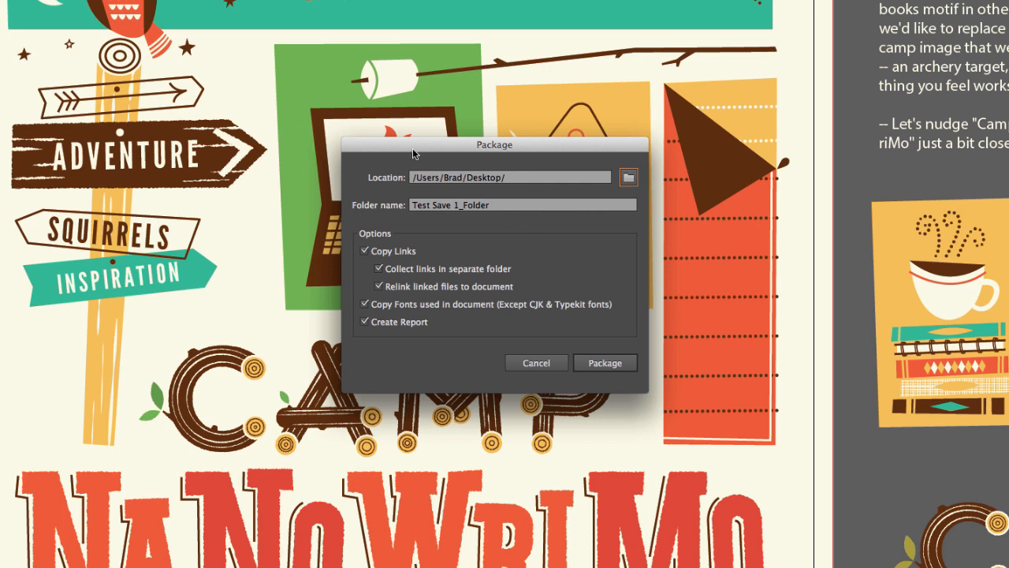
click(590, 364)
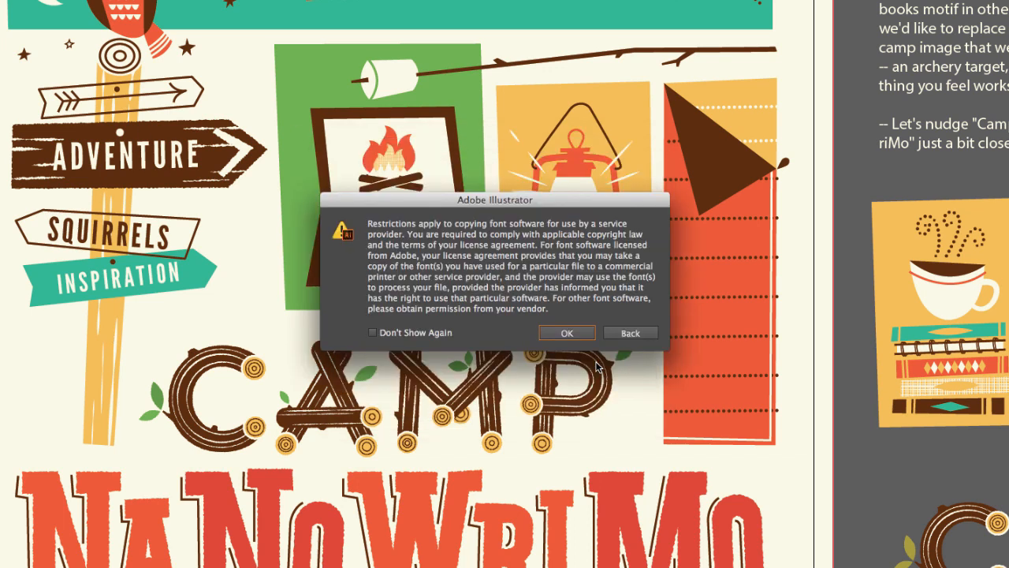
click(566, 334)
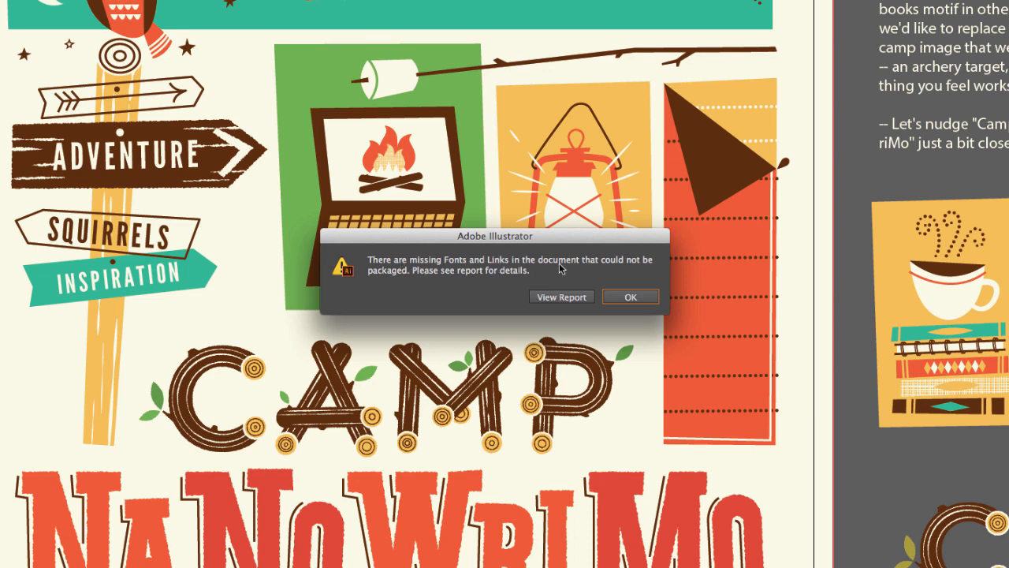
click(623, 296)
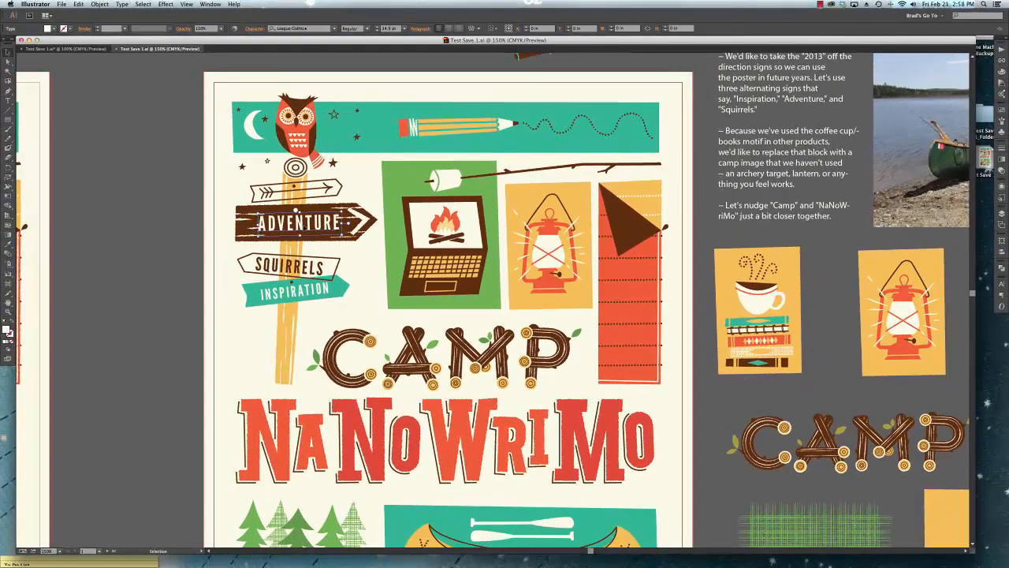
Minimize the poster document window and open Test Save 1_Folder on the desktop.
click(191, 252)
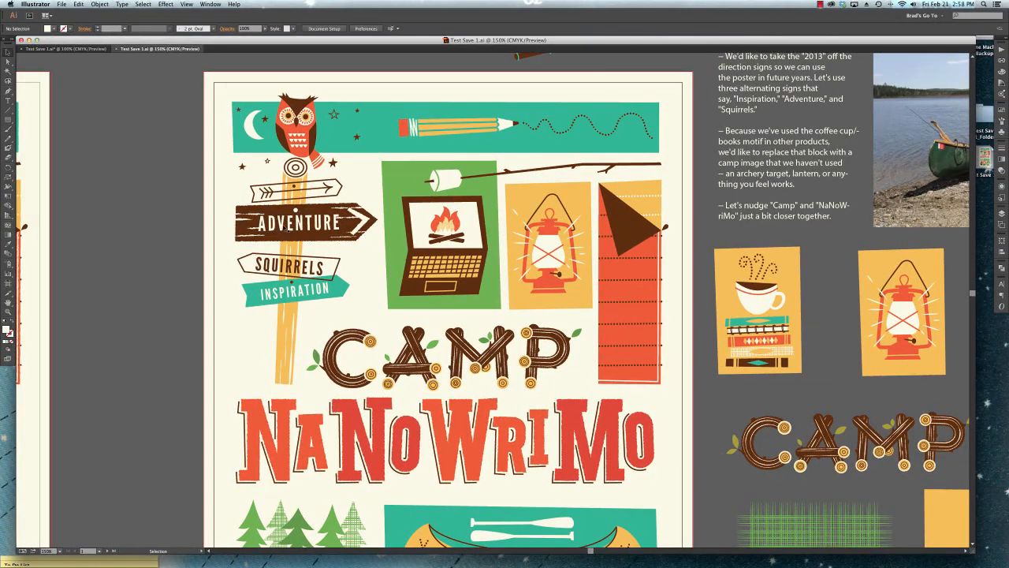
click(282, 226)
click(989, 195)
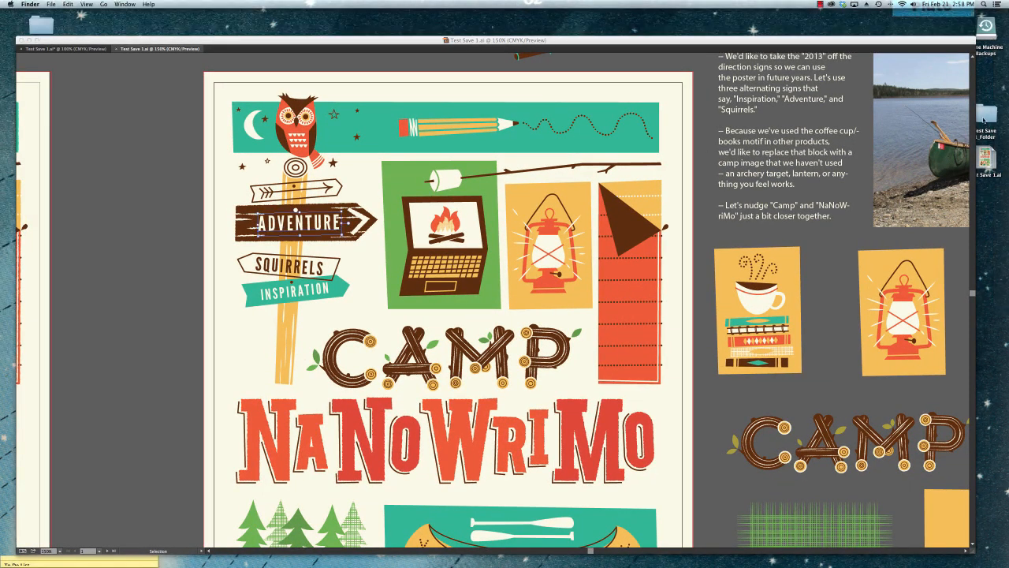
click(986, 118)
click(29, 40)
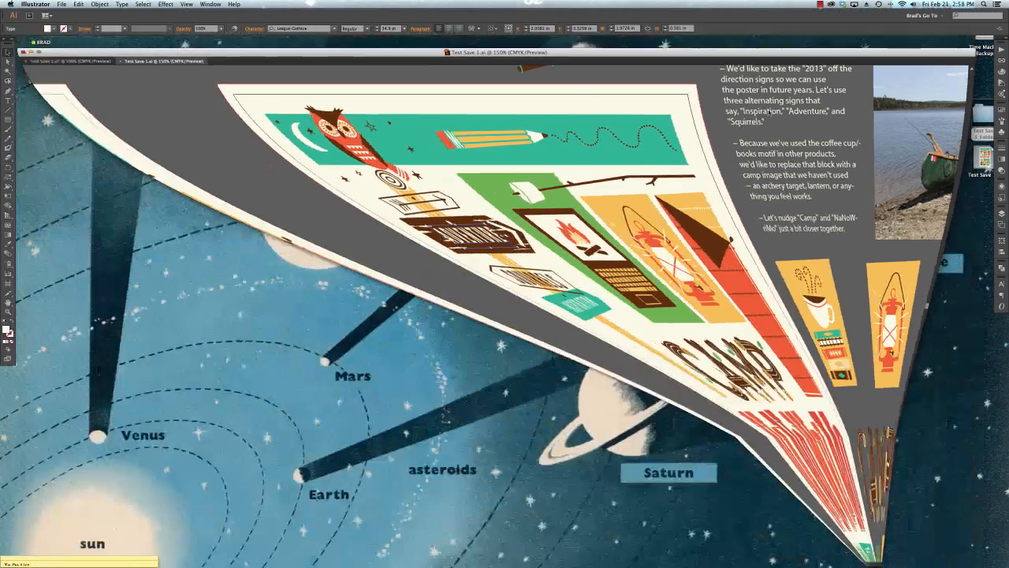
double_click(986, 116)
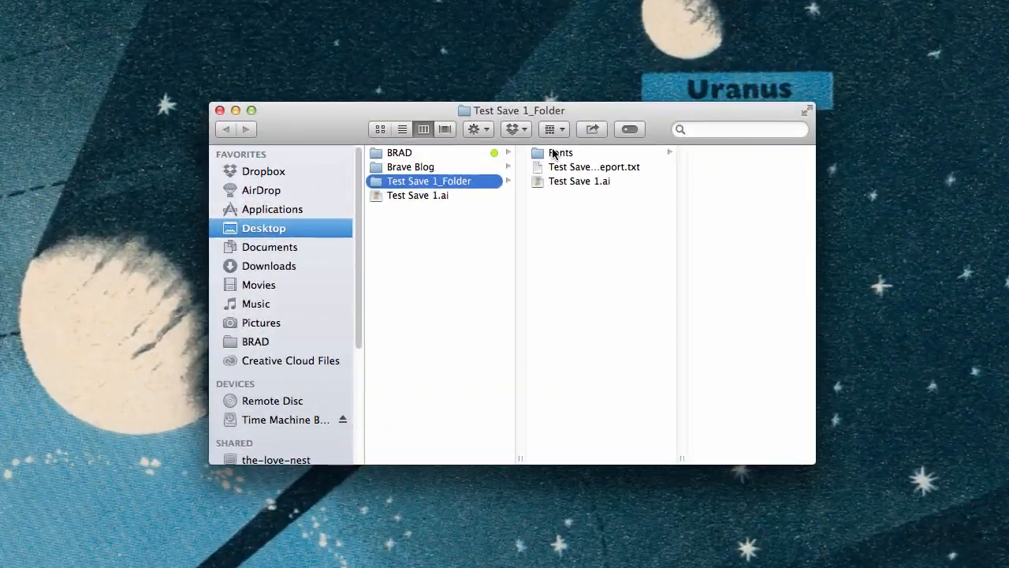
Examine the packaged fonts, the report file and the Illustrator file in Test Save 1_Folder, and close the folder window.
click(525, 128)
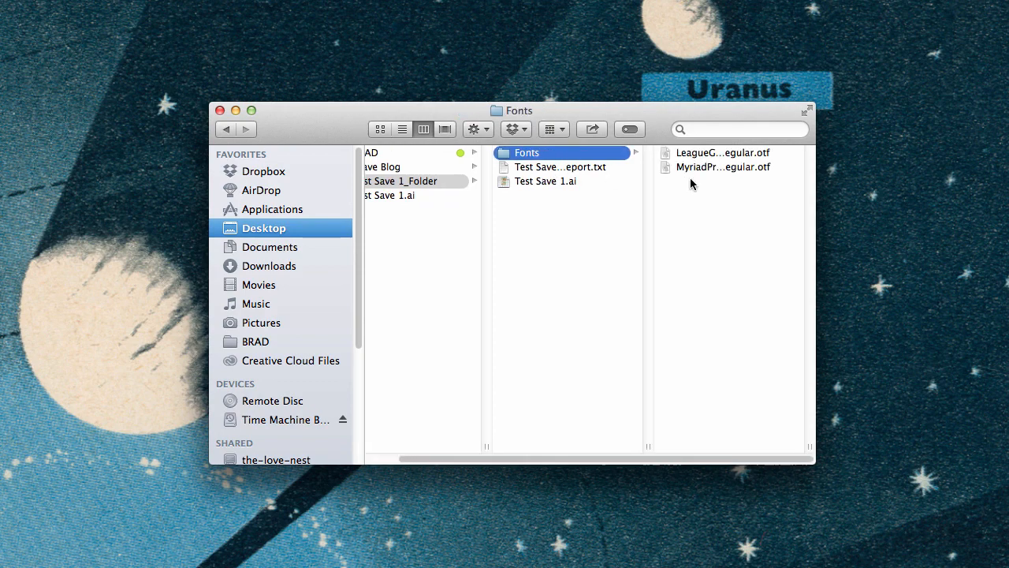
click(713, 153)
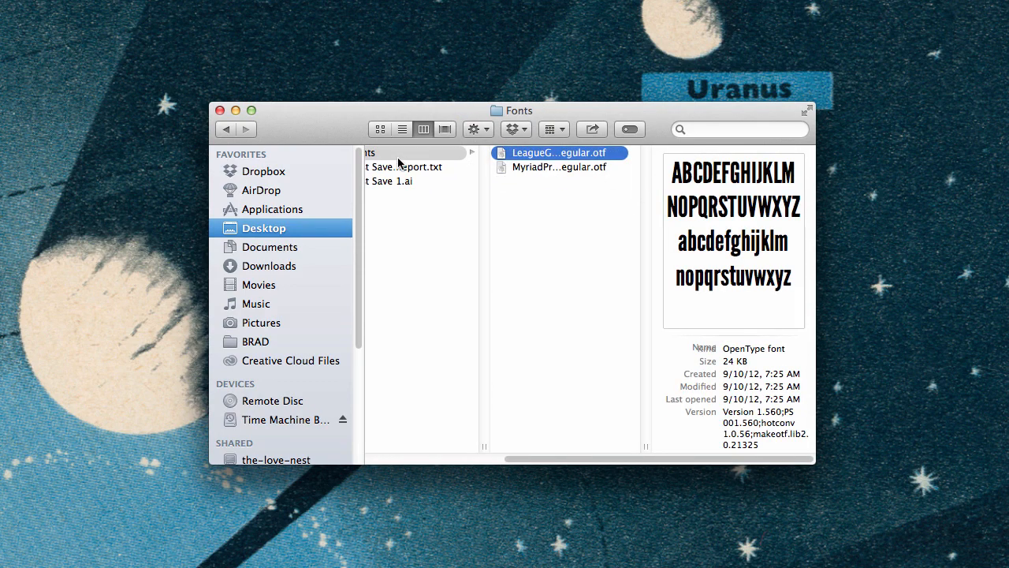
scroll(442, 169, left, 5)
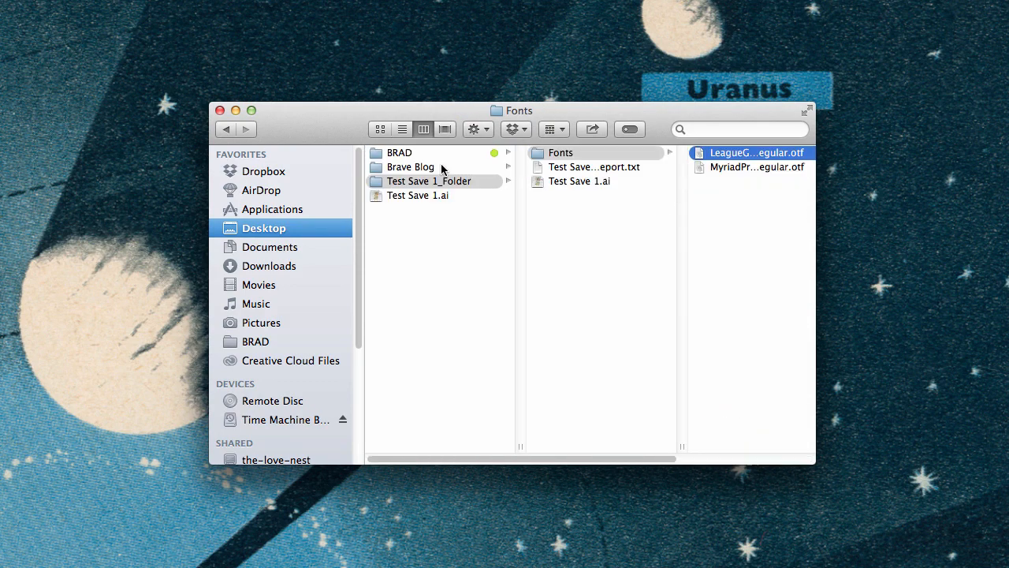
click(528, 182)
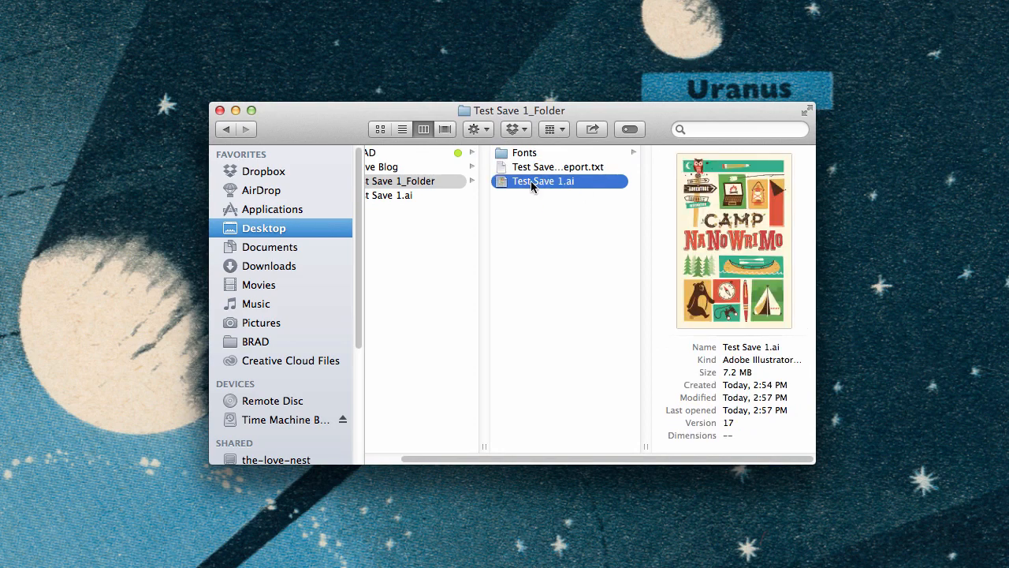
mouse_move(719, 189)
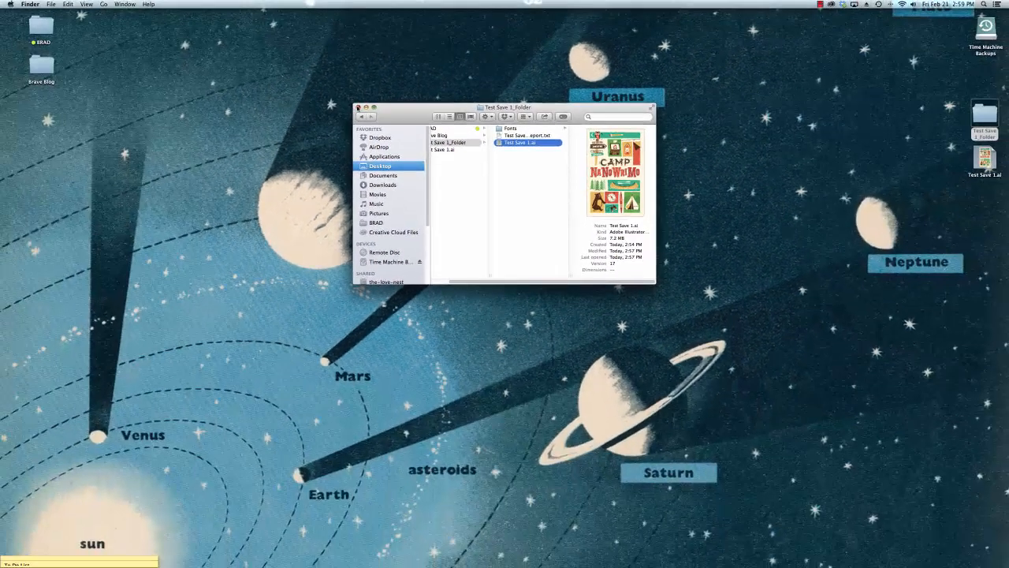
click(358, 107)
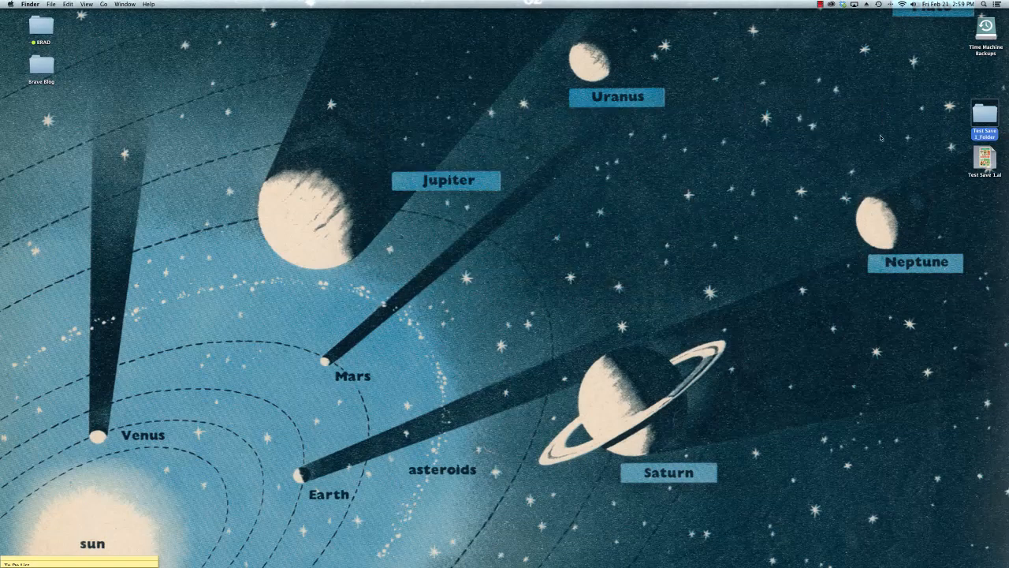
Move Test Save 1_Folder to the Trash and restore the minimized poster document in Illustrator.
drag(980, 112, 902, 549)
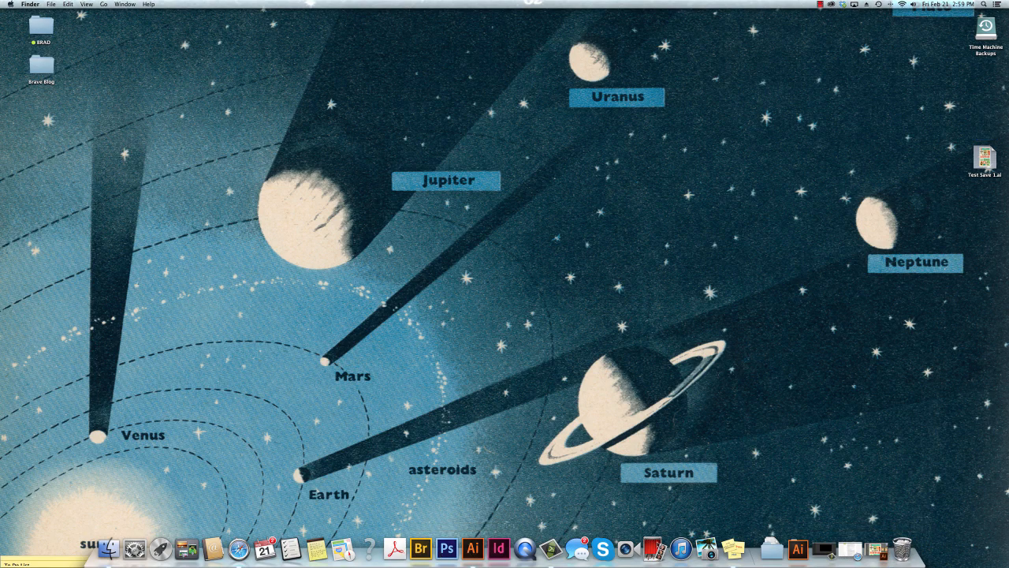
click(877, 549)
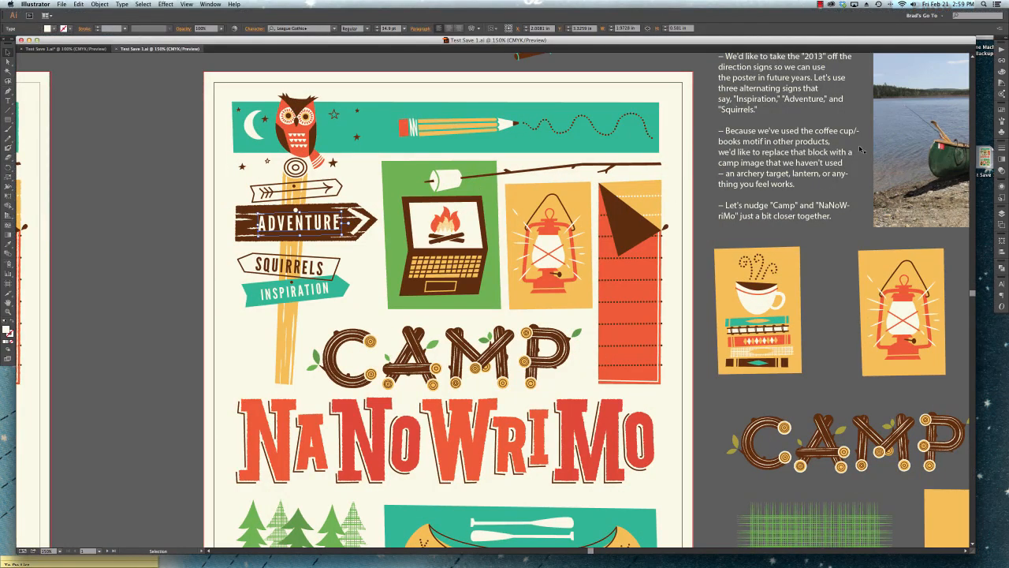
click(315, 227)
Start a Save As of Test Save 1 to the desktop in Adobe PDF format.
key(super+minus)
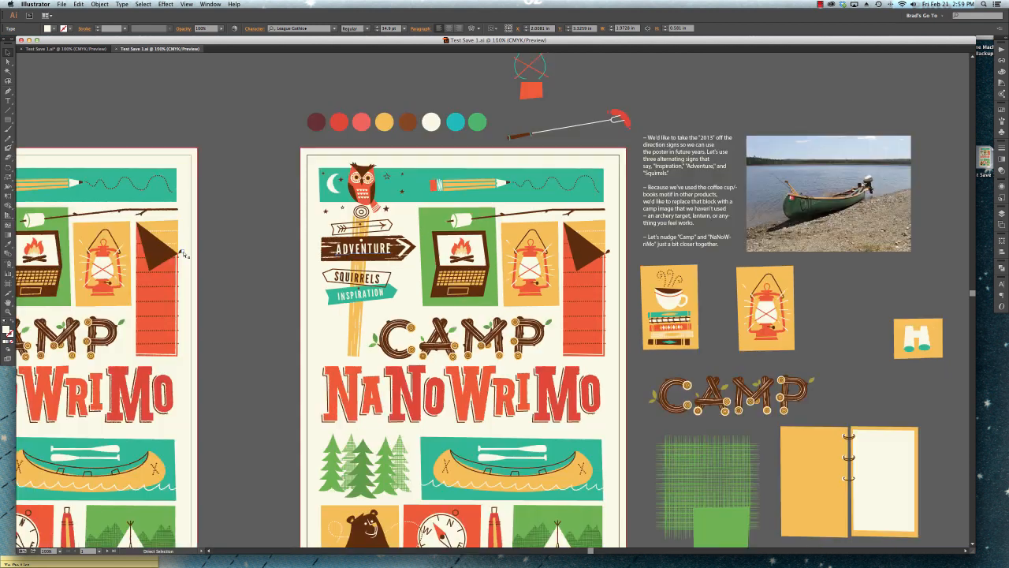
scroll(345, 249, down, 2)
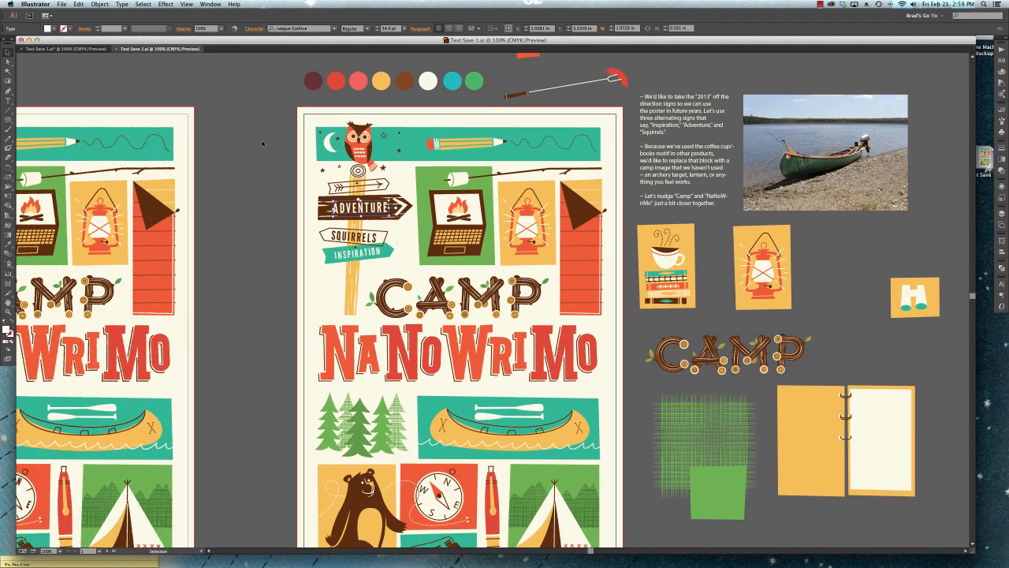
click(62, 4)
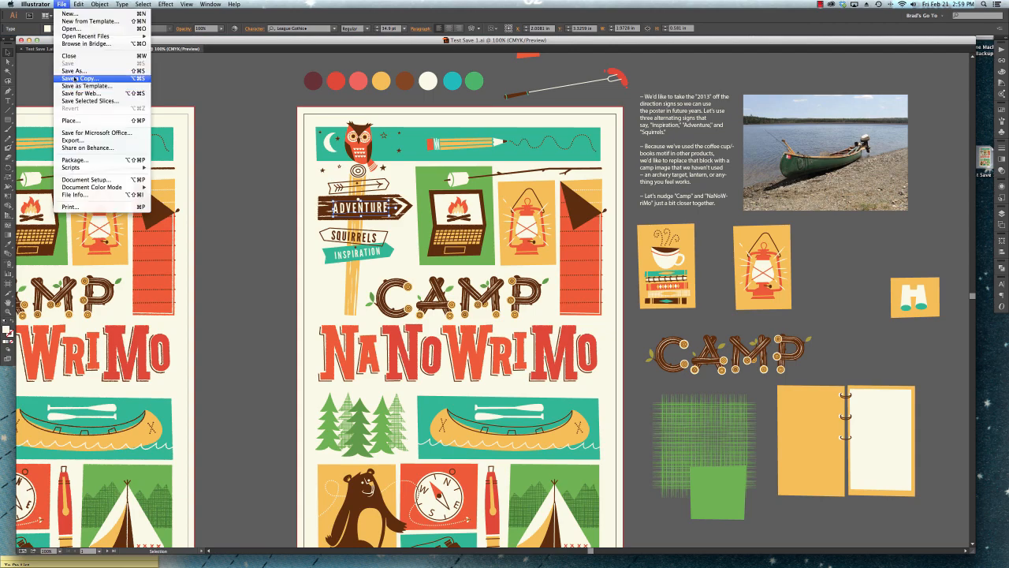
click(79, 73)
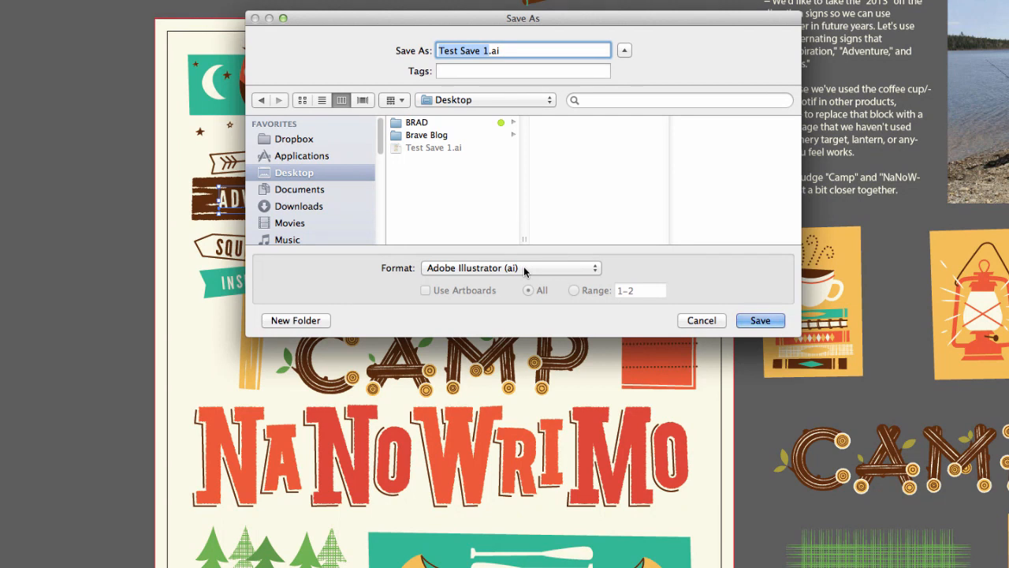
click(522, 268)
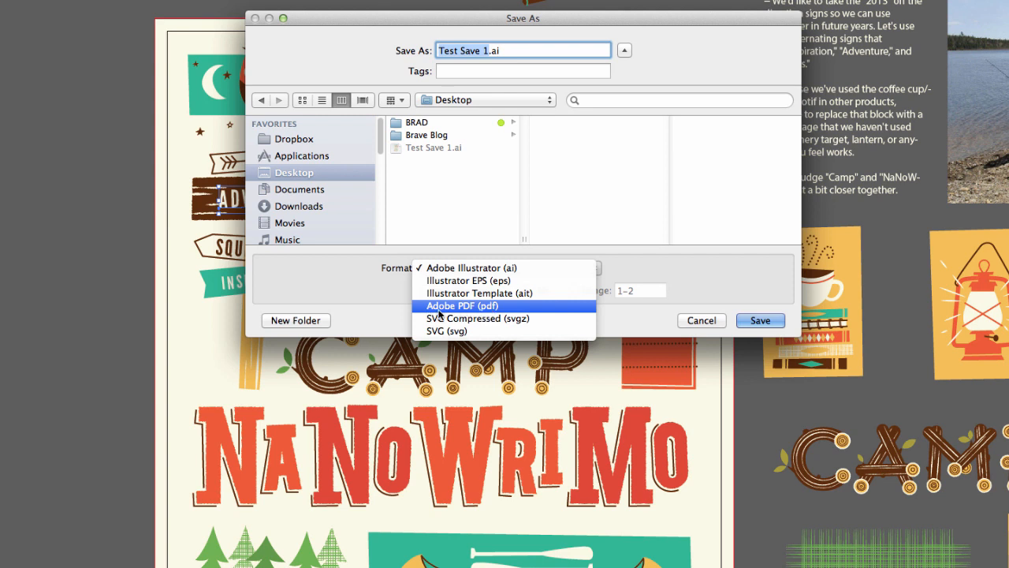
click(483, 309)
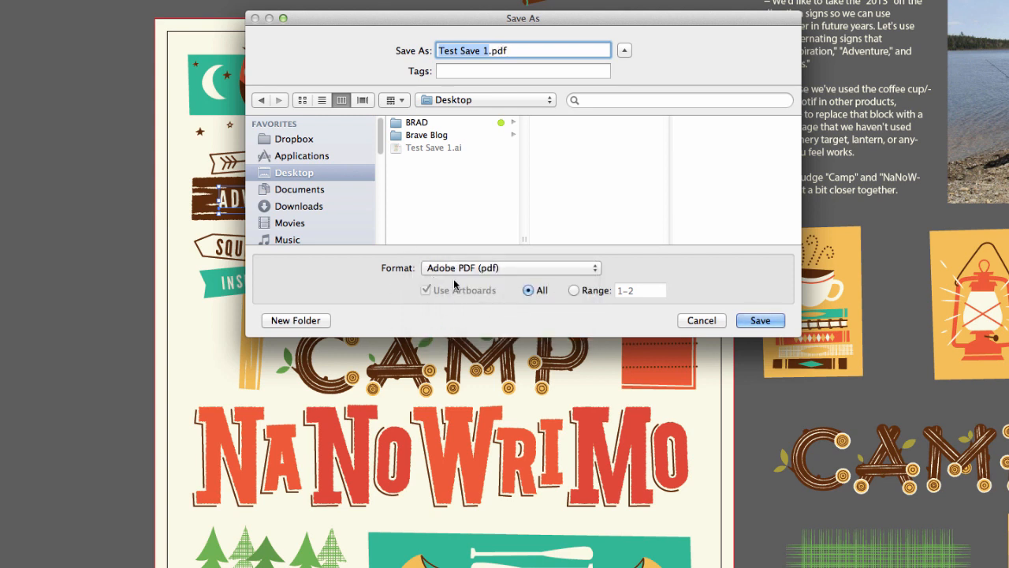
Limit the PDF to artboard range 1-2 and proceed to the Adobe PDF save options.
click(578, 290)
click(529, 291)
click(576, 291)
click(621, 292)
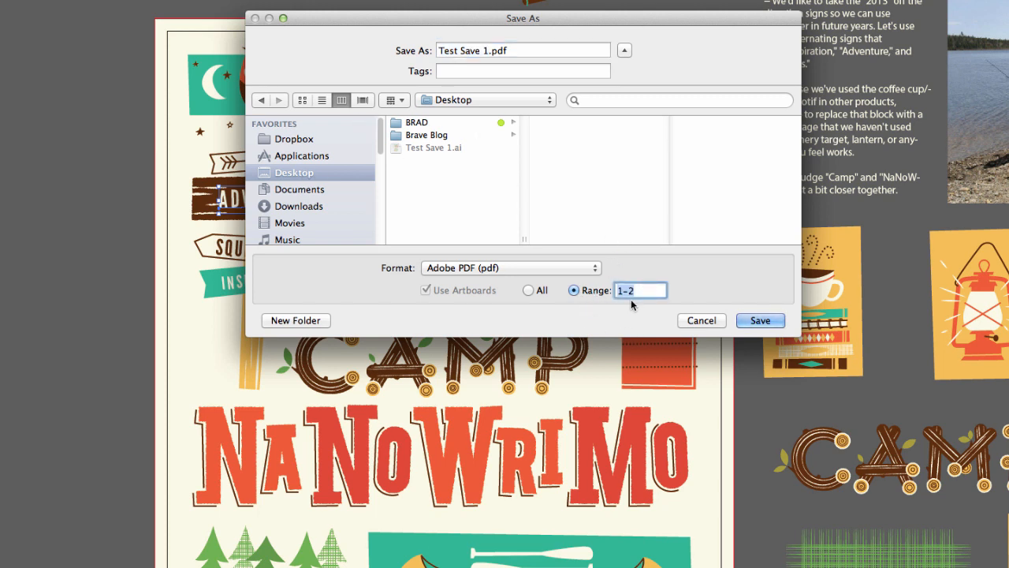
click(760, 320)
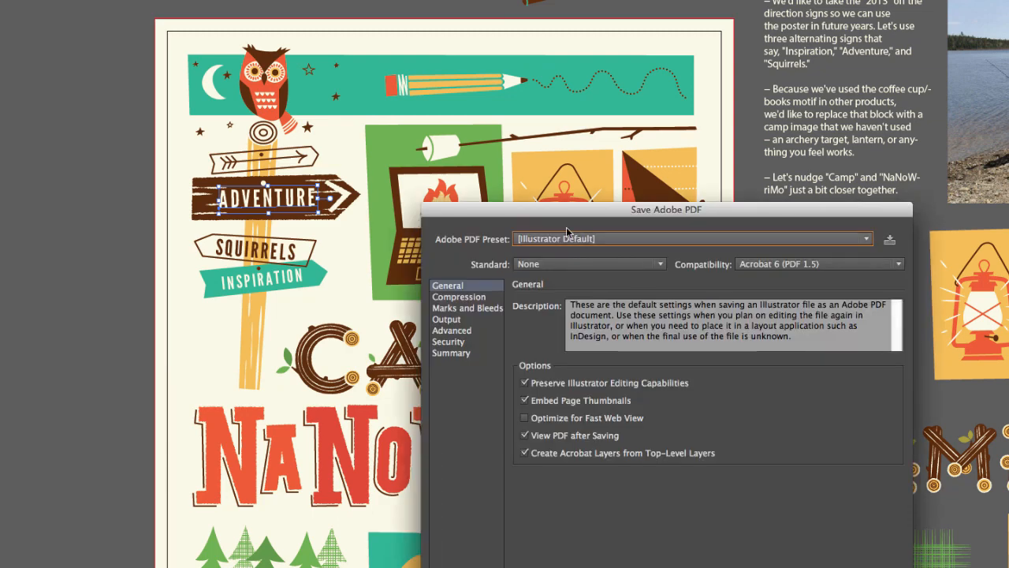
Review the available Adobe PDF presets in the save options, leaving Illustrator Default selected.
drag(581, 217, 845, 76)
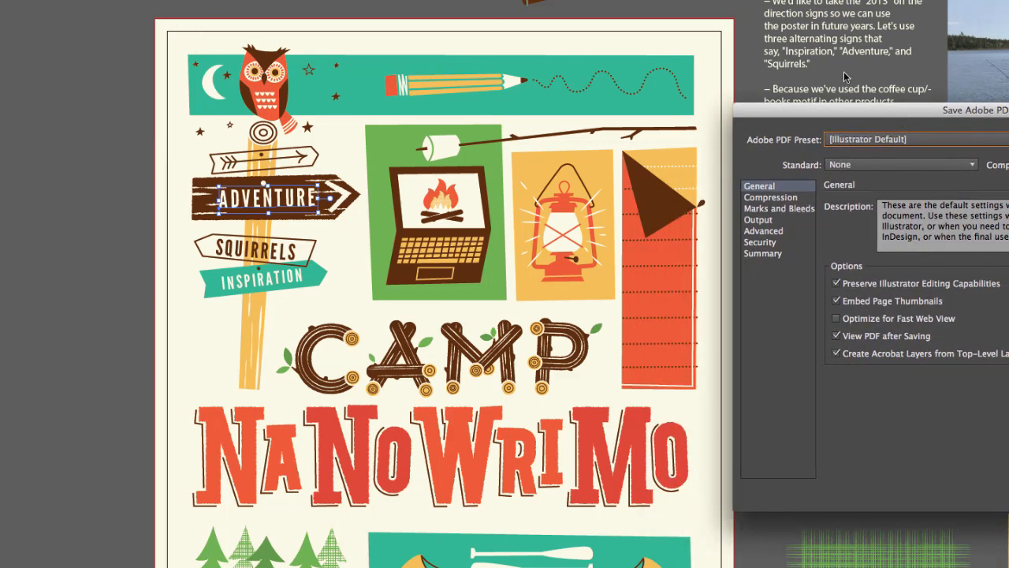
drag(894, 114, 896, 29)
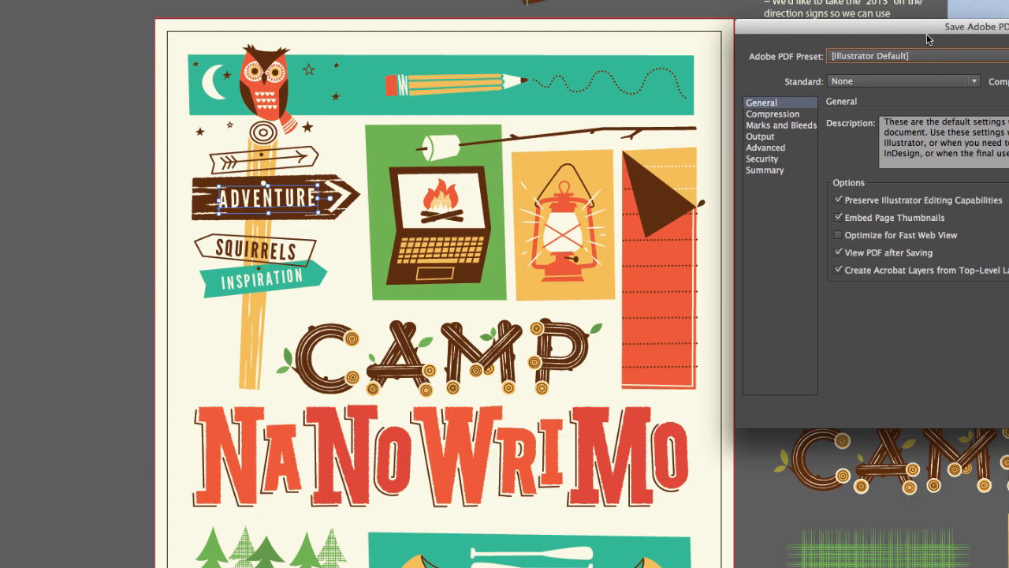
drag(926, 32, 448, 98)
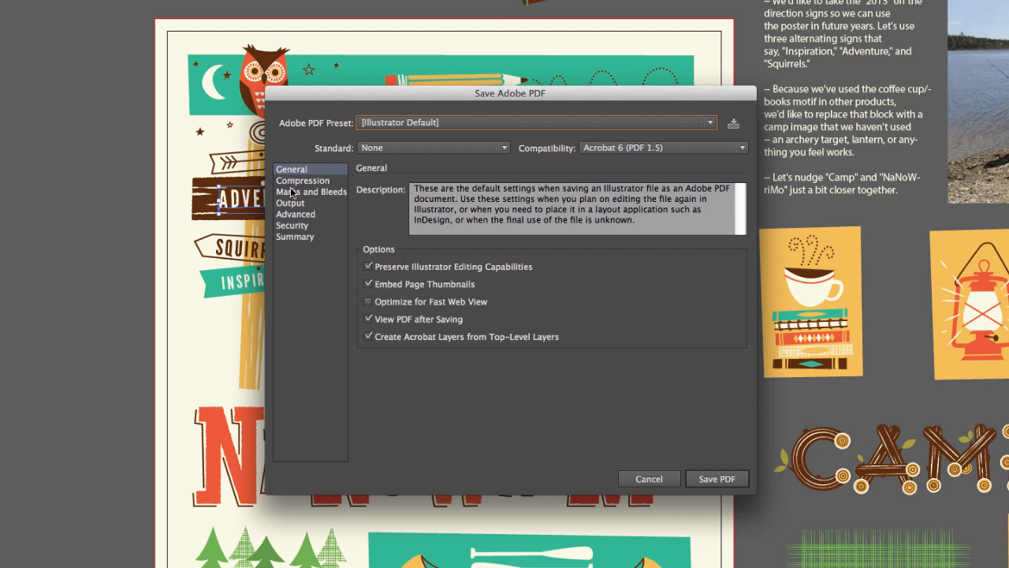
click(397, 126)
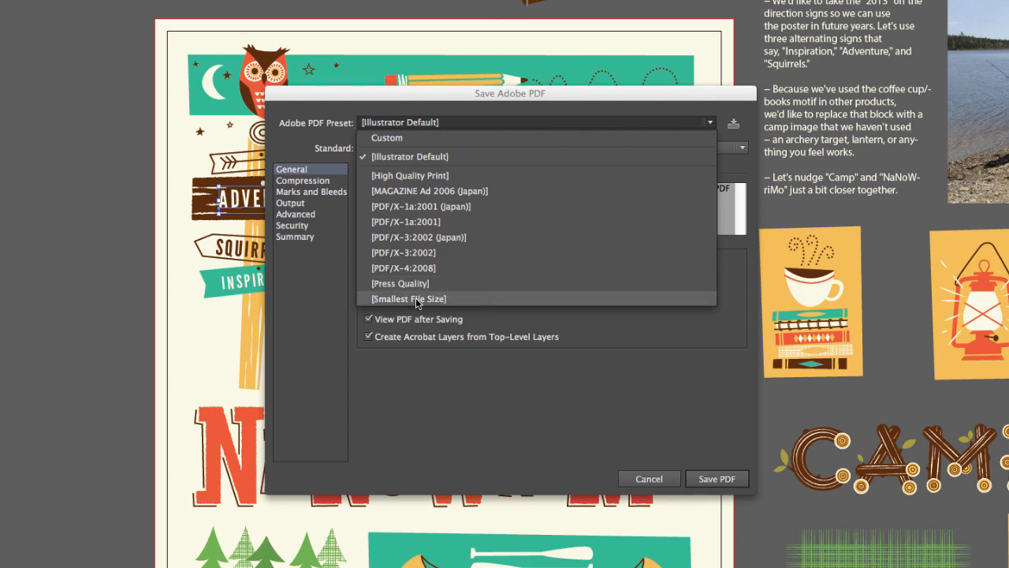
click(483, 119)
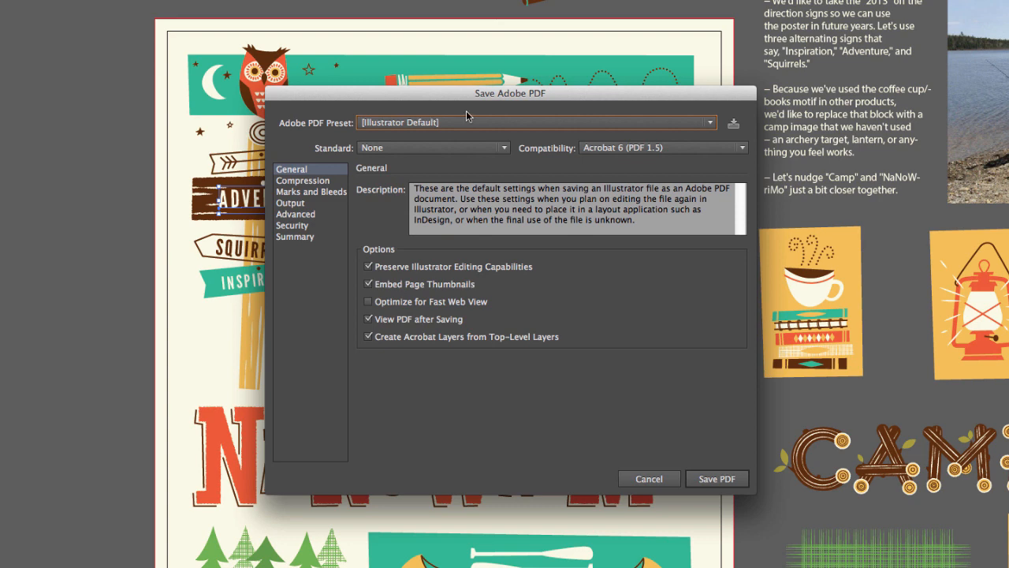
drag(448, 101, 459, 31)
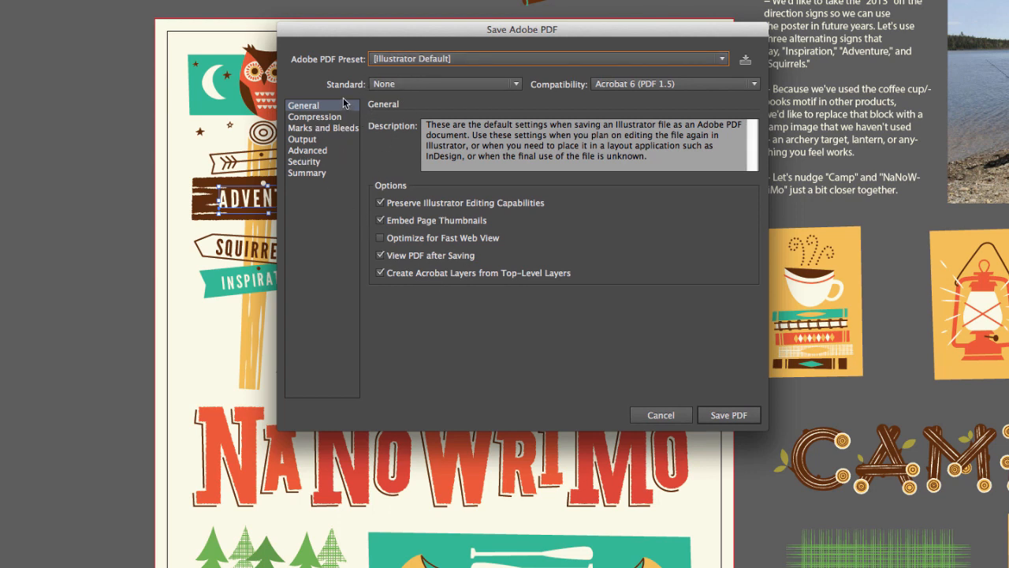
click(406, 59)
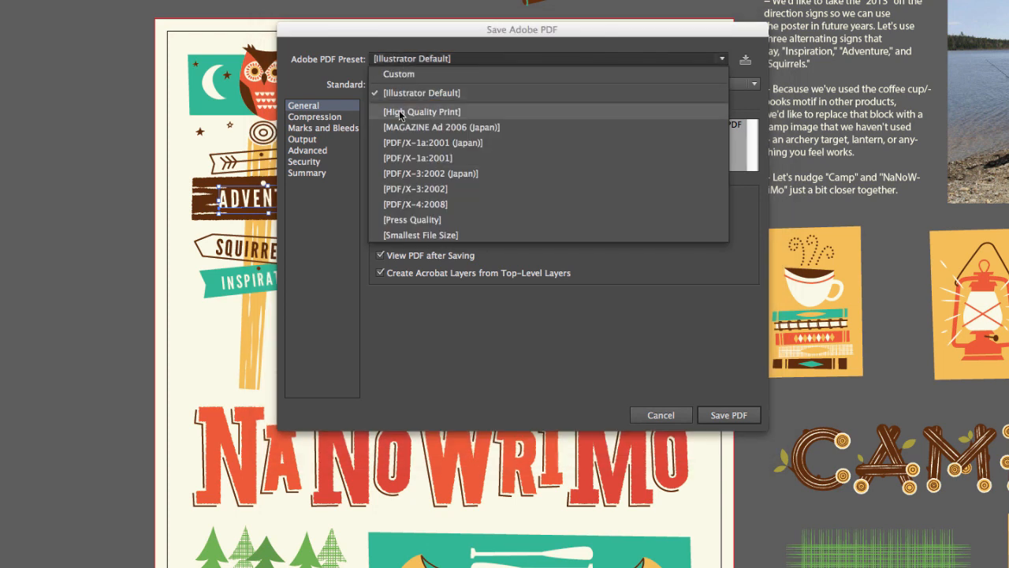
click(340, 187)
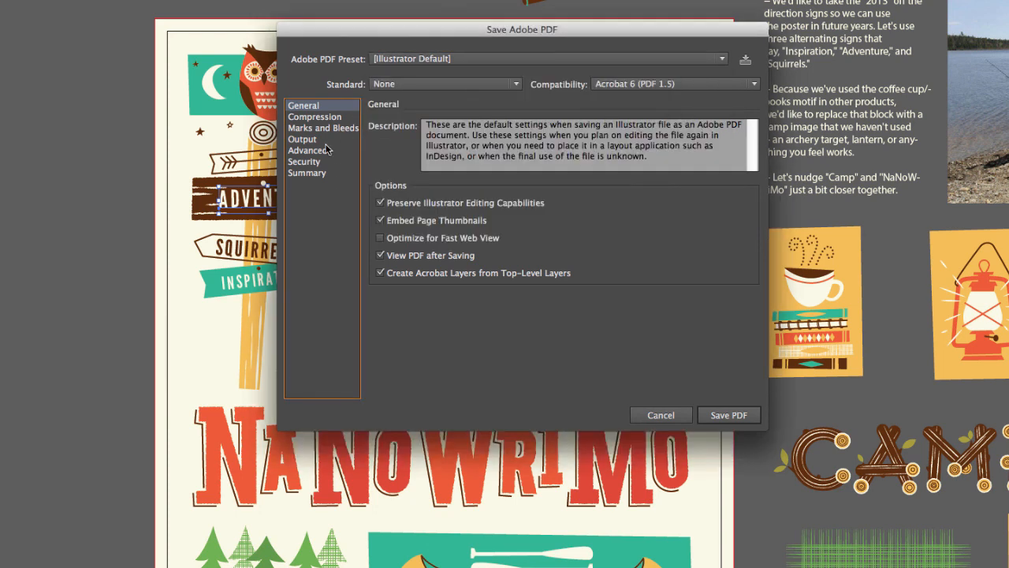
Add trim marks to the PDF, keep the document bleed settings in use, and save the PDF.
click(311, 129)
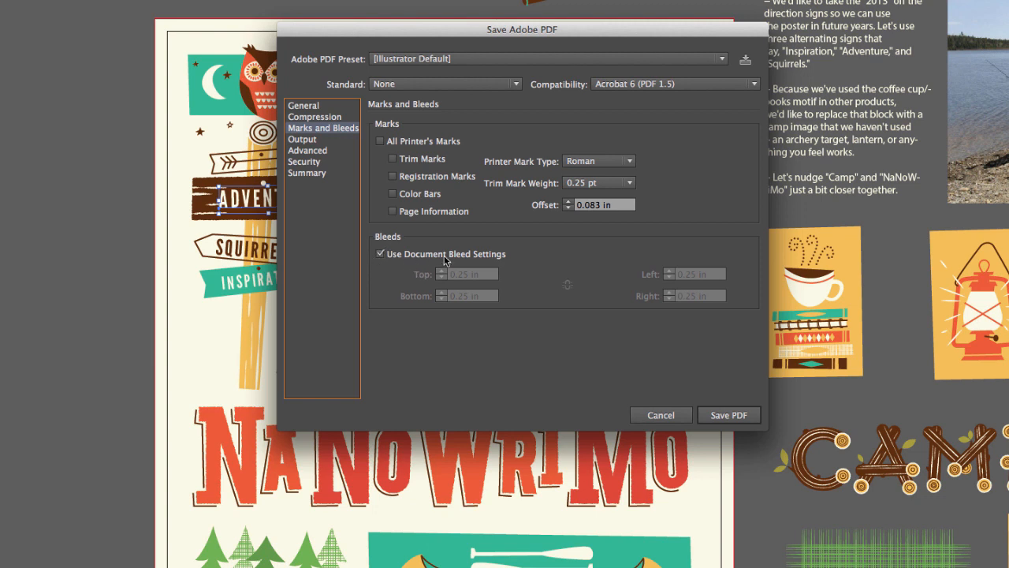
click(380, 255)
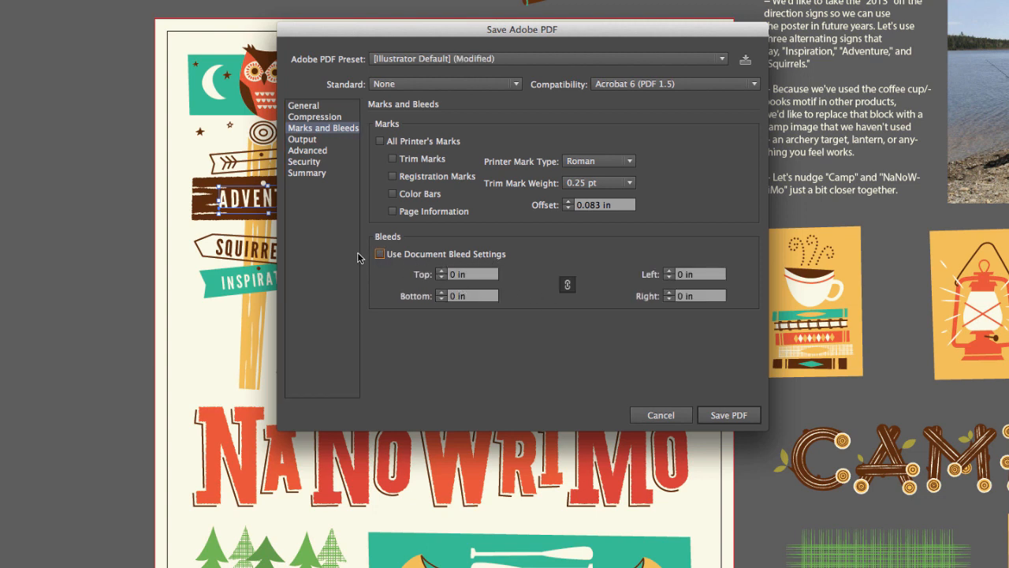
click(380, 255)
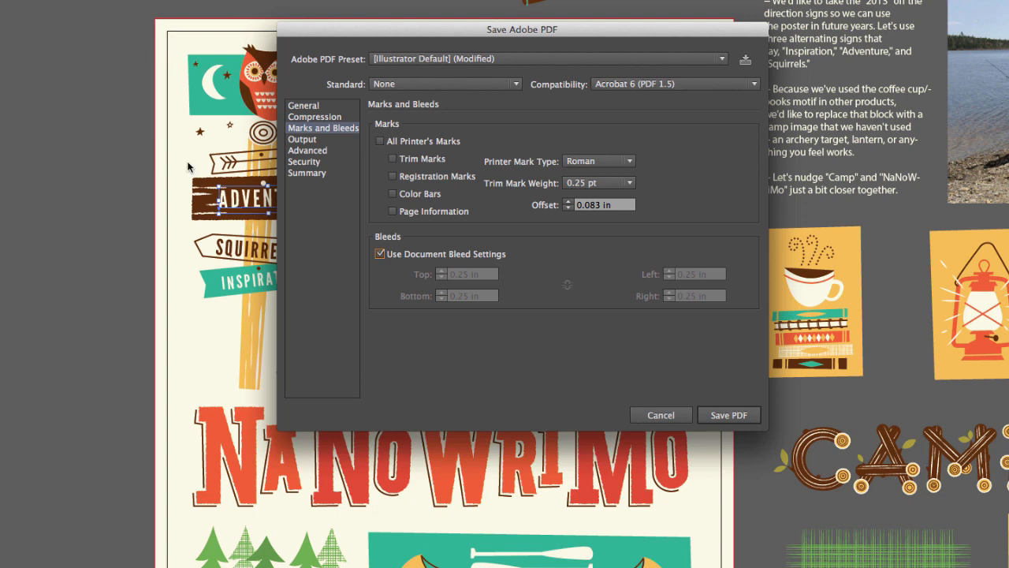
click(392, 161)
click(392, 161)
click(393, 158)
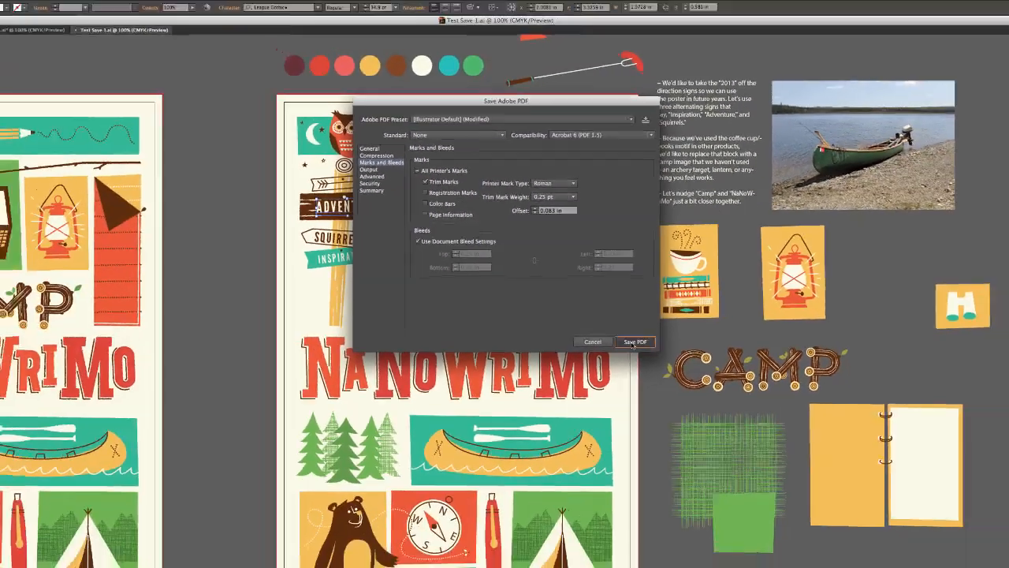
click(729, 414)
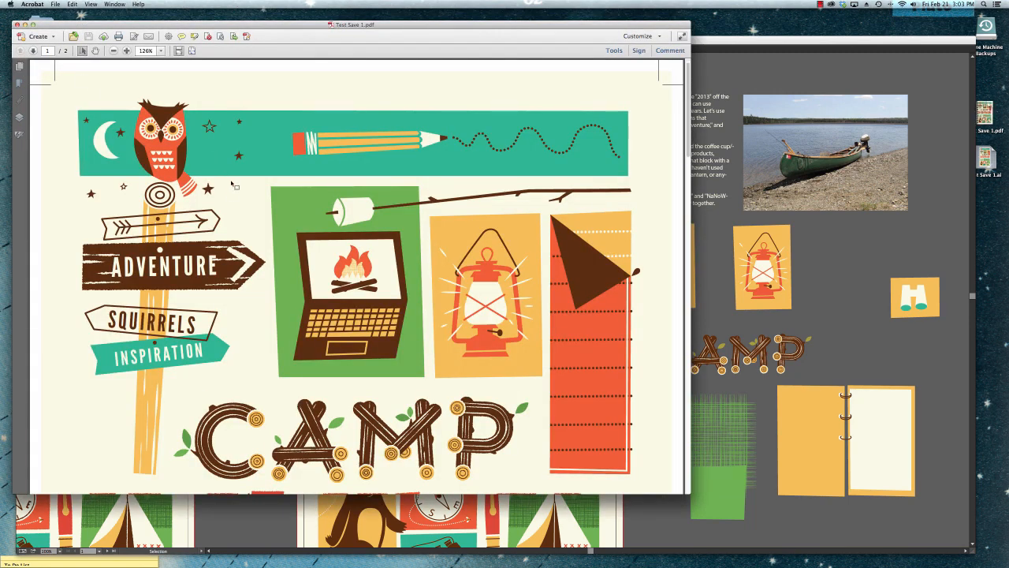
Examine the trim marks and both poster pages of Test Save 1.pdf in Acrobat, using the page thumbnails.
scroll(228, 195, down, 2)
scroll(227, 196, up, 2)
scroll(228, 196, down, 1)
scroll(52, 92, up, 1)
scroll(47, 79, down, 5)
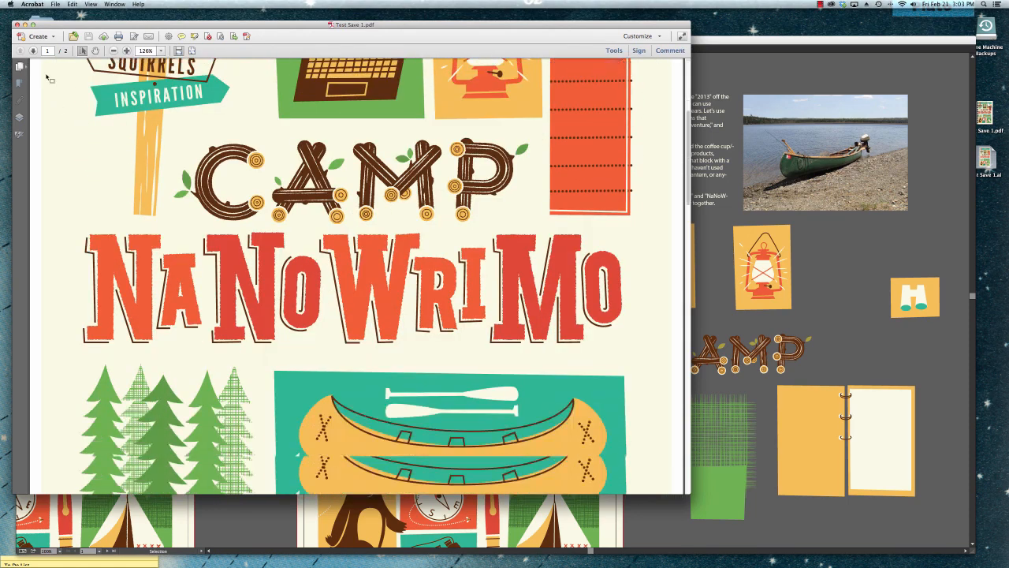
click(20, 66)
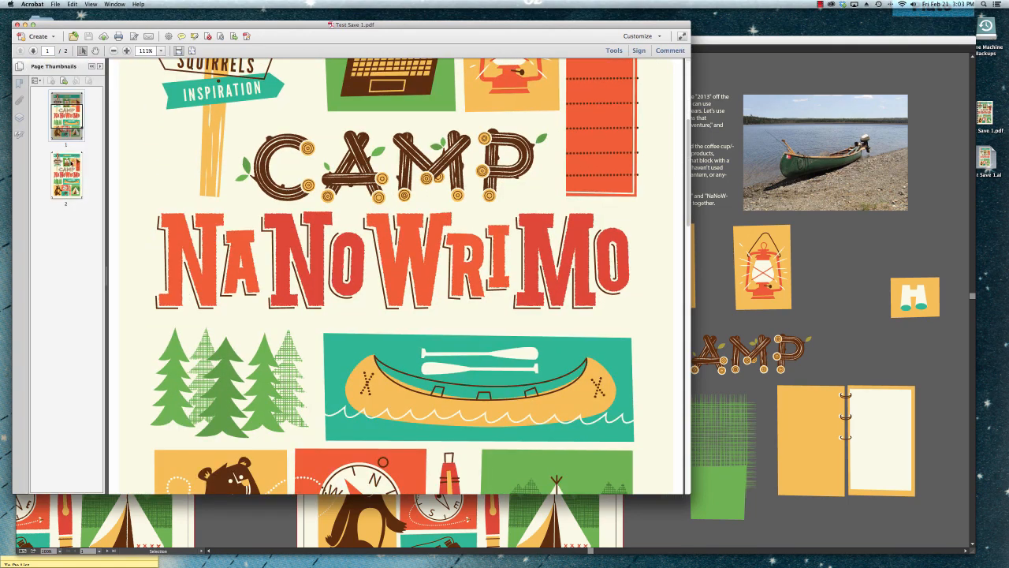
click(70, 162)
click(64, 105)
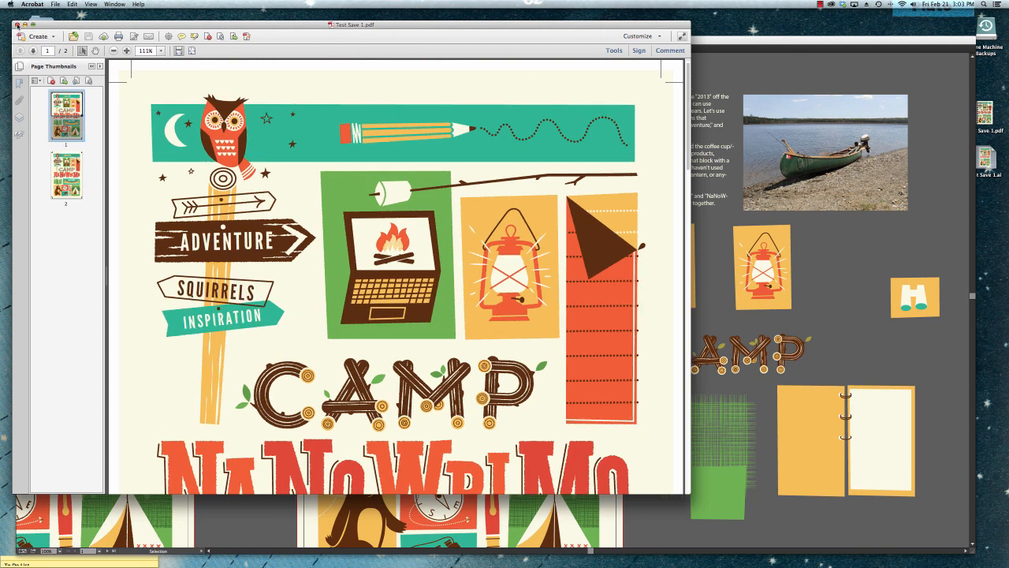
click(69, 173)
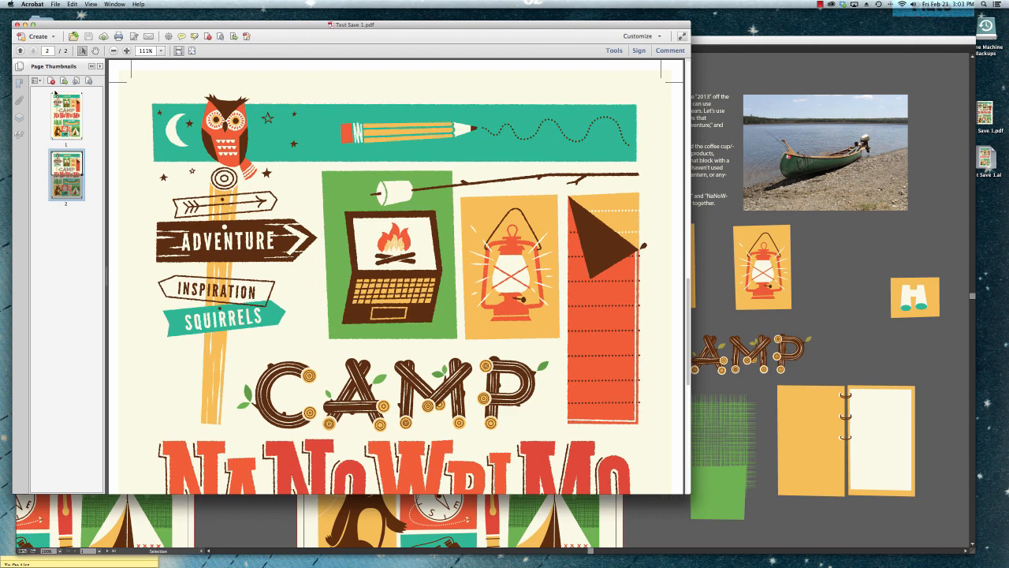
Close Test Save 1.pdf and the Acrobat welcome window, and return to the poster in Illustrator.
click(16, 25)
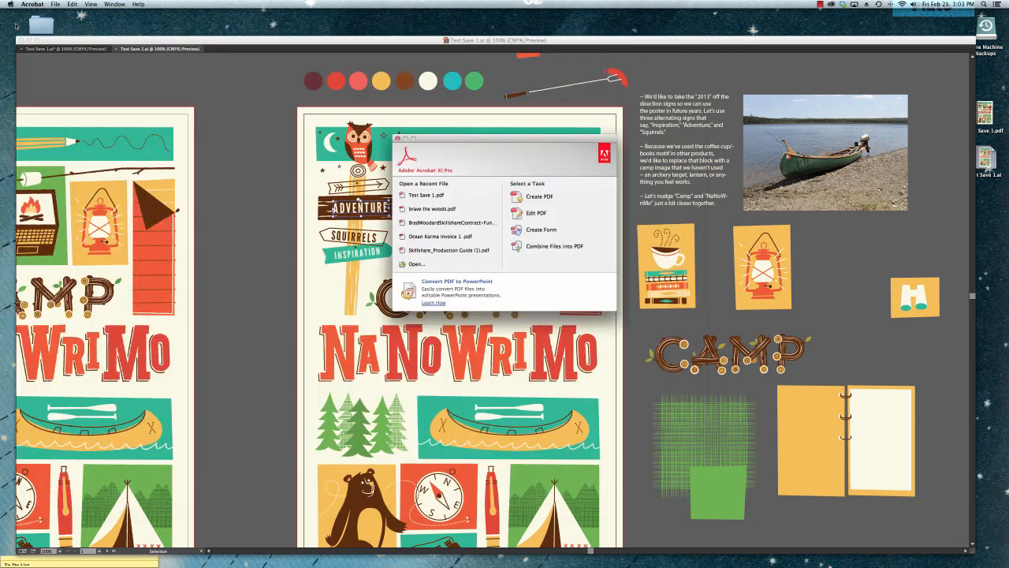
click(398, 140)
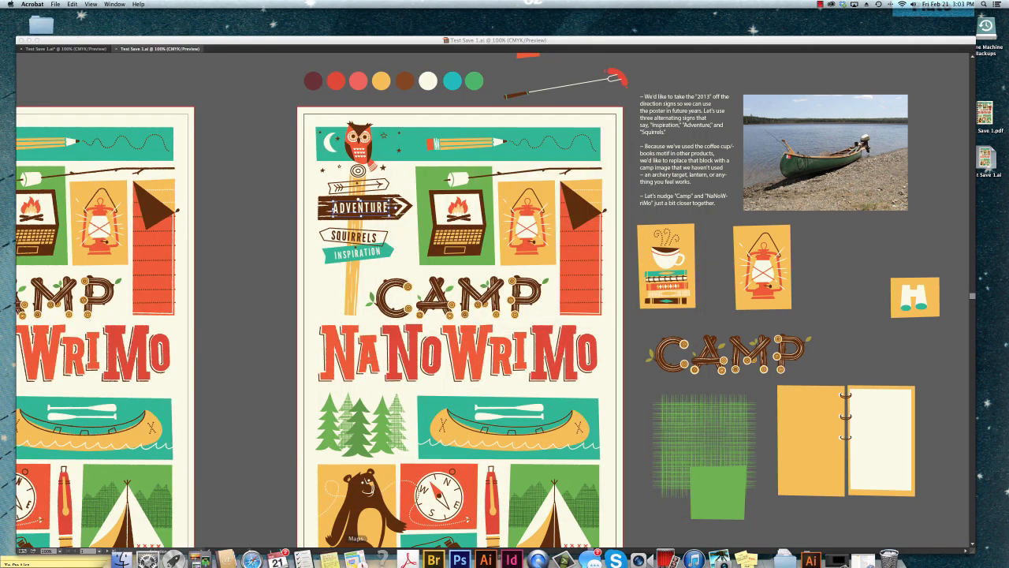
click(280, 339)
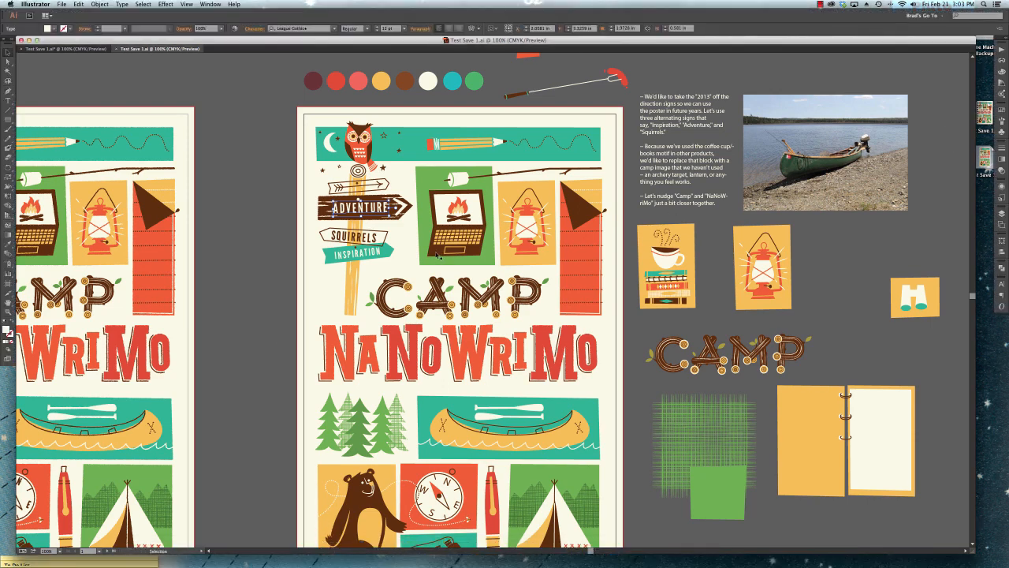
key(super+minus)
scroll(497, 363, down, 3)
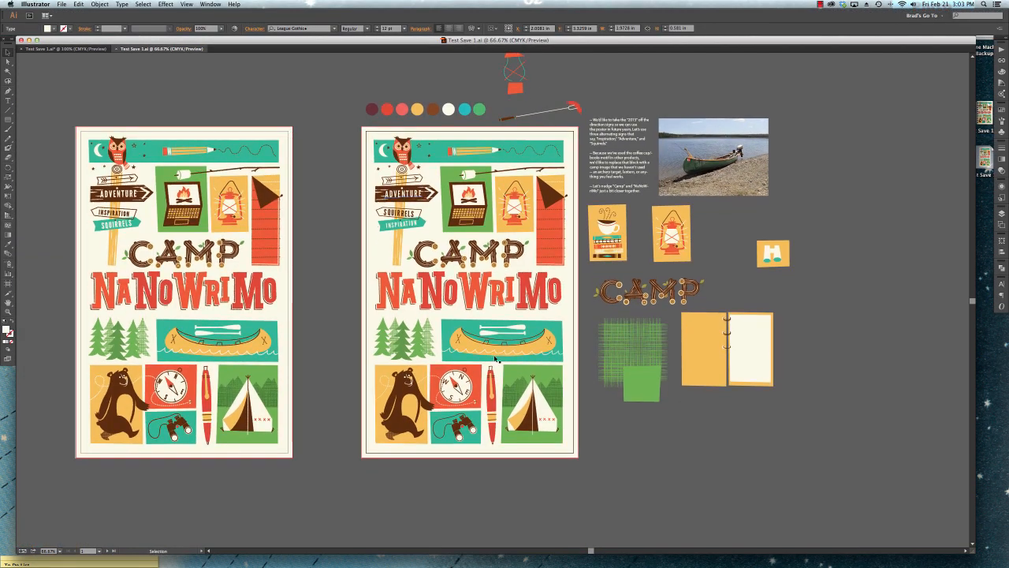
key(super+equal)
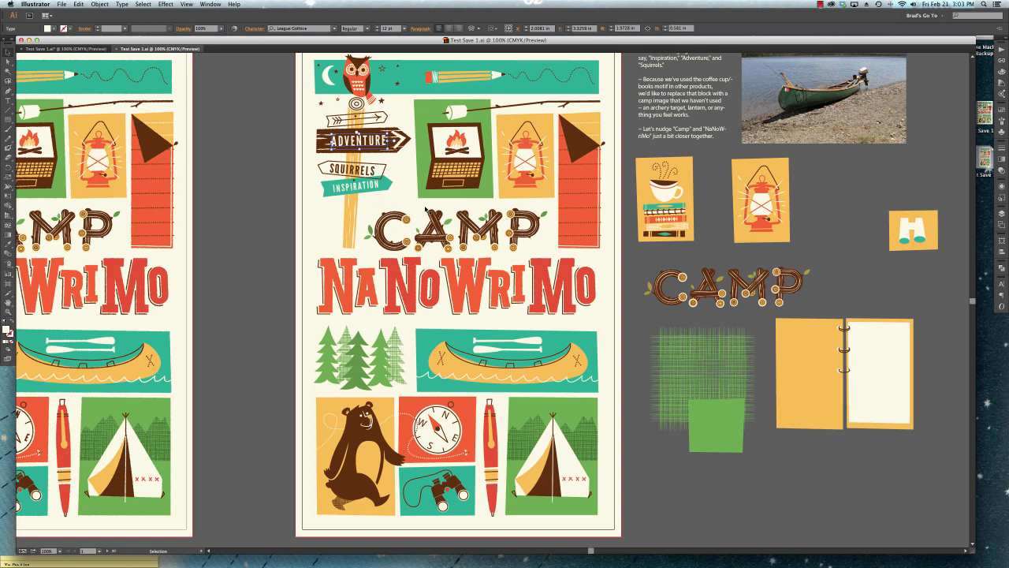
drag(243, 241, 349, 266)
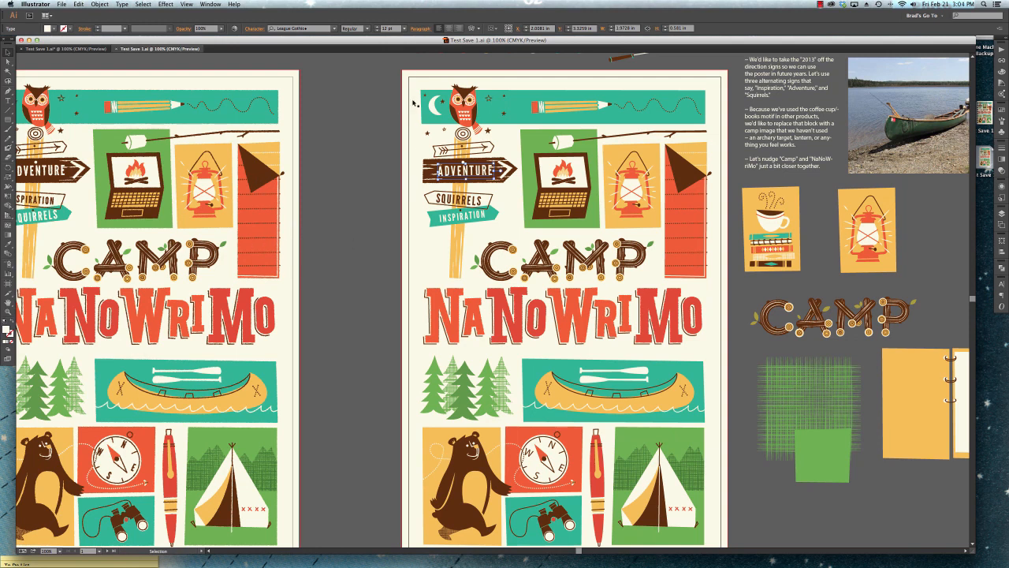
drag(569, 226, 471, 214)
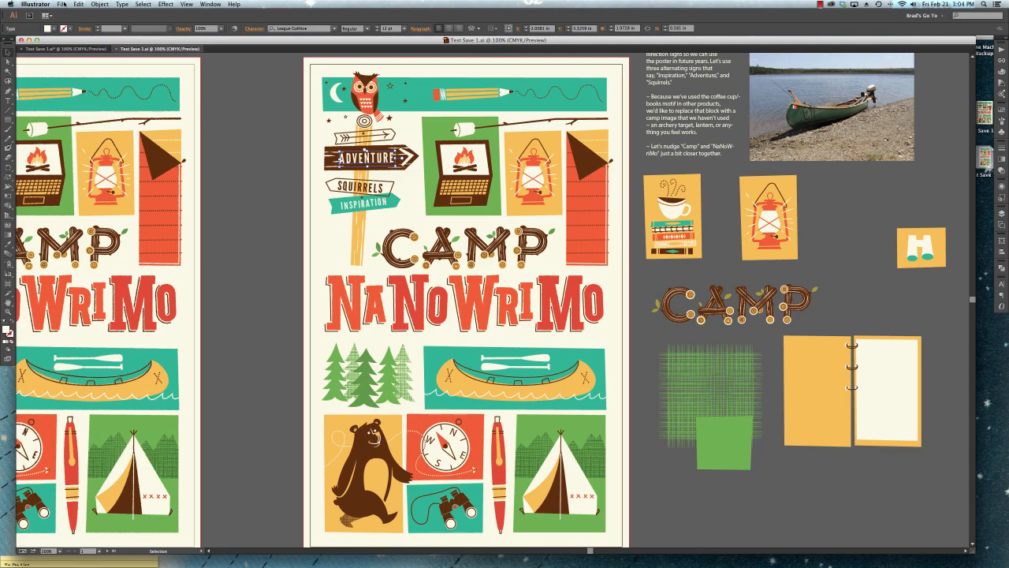
Start a Save As of Test Save 1 to the desktop in Illustrator EPS format.
click(62, 5)
click(74, 71)
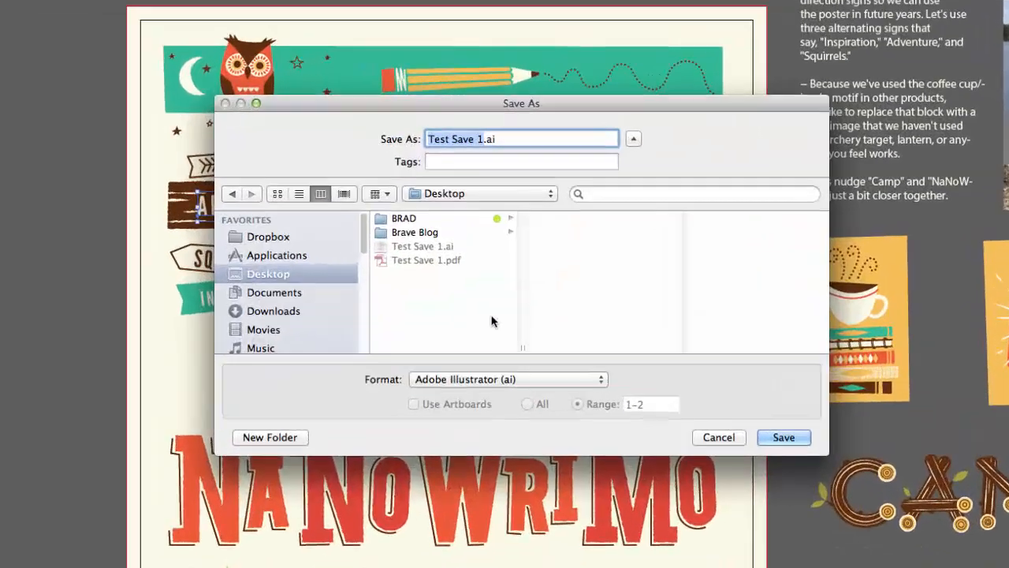
click(489, 379)
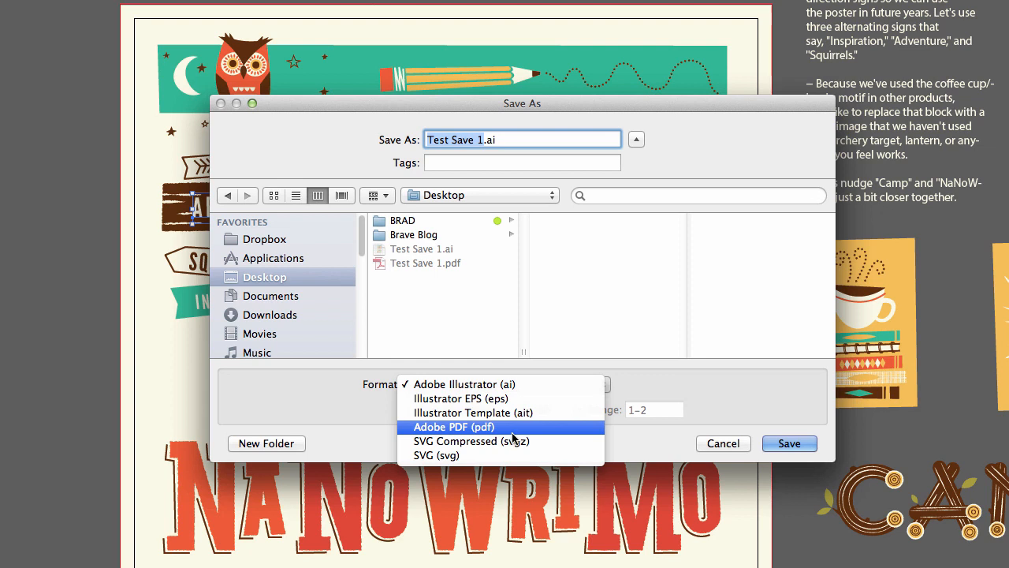
click(690, 422)
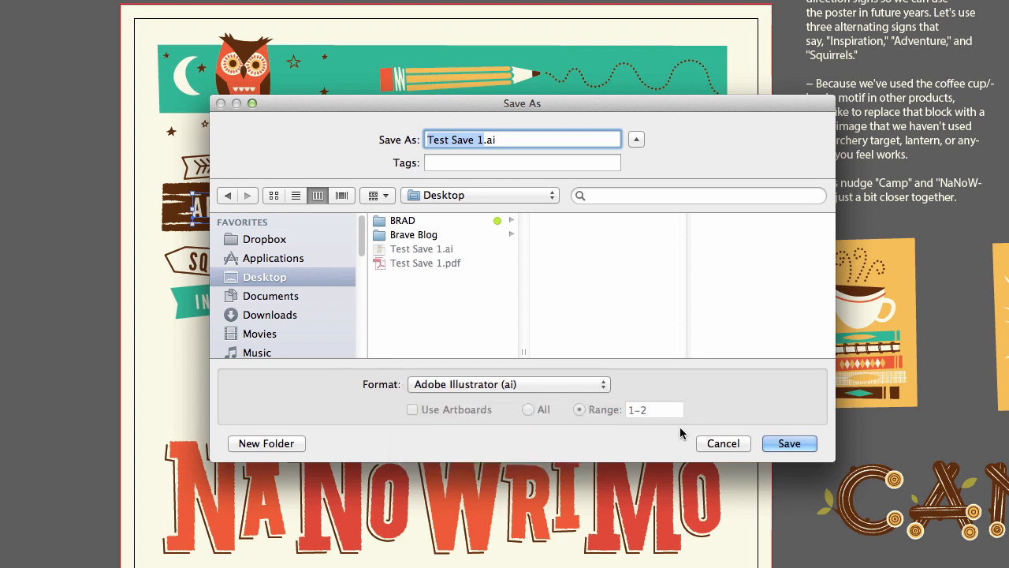
click(585, 385)
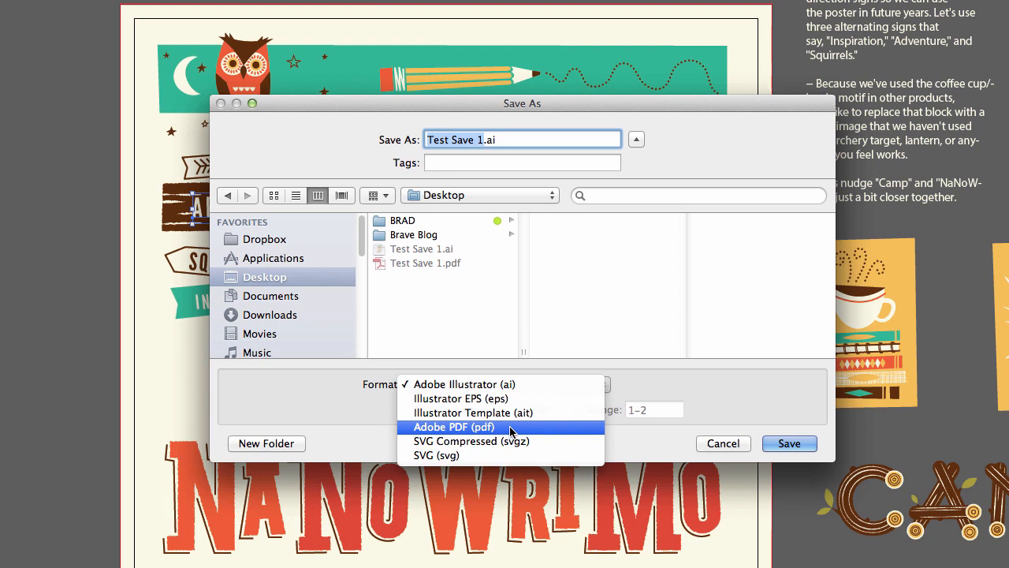
click(509, 400)
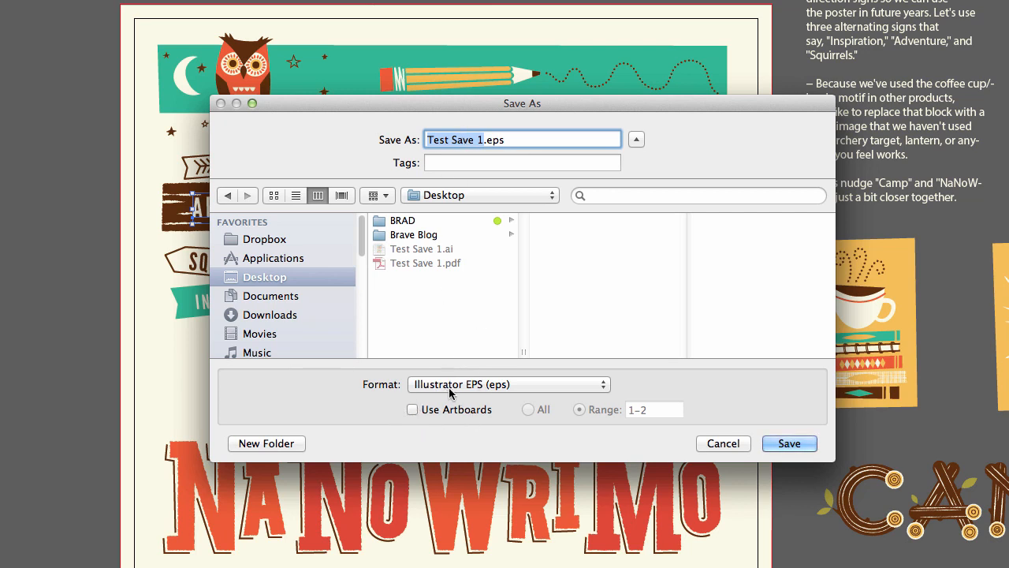
Try the Use Artboards option with range 1-2 for the EPS and leave the Save As dialog.
click(413, 410)
click(413, 410)
click(411, 410)
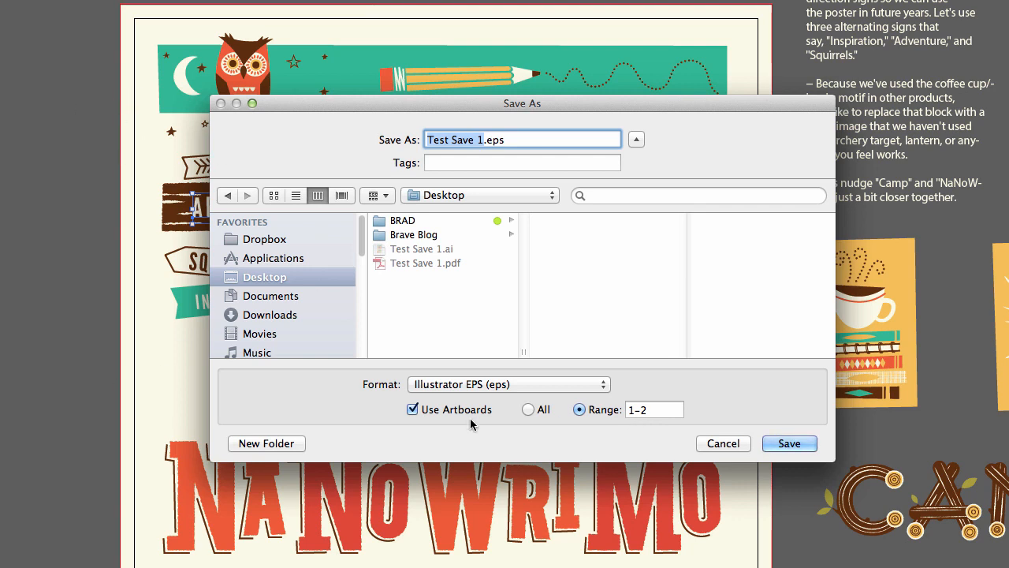
click(412, 410)
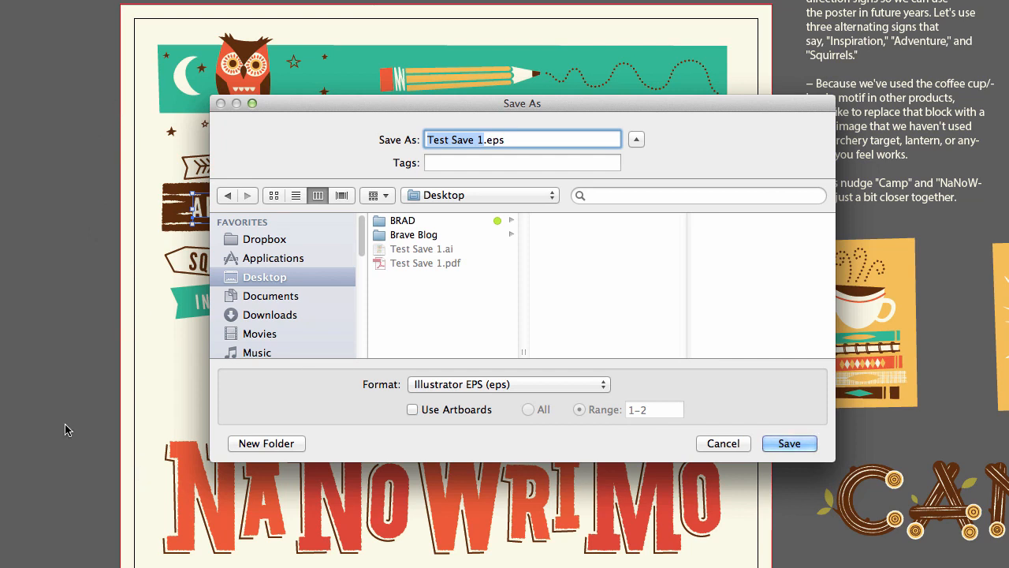
click(412, 409)
click(639, 407)
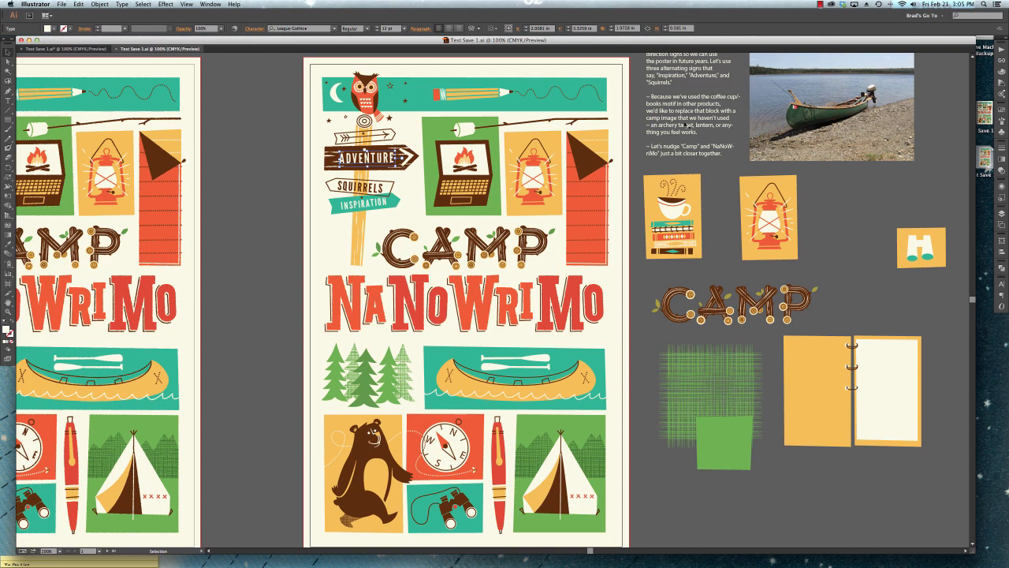
click(820, 5)
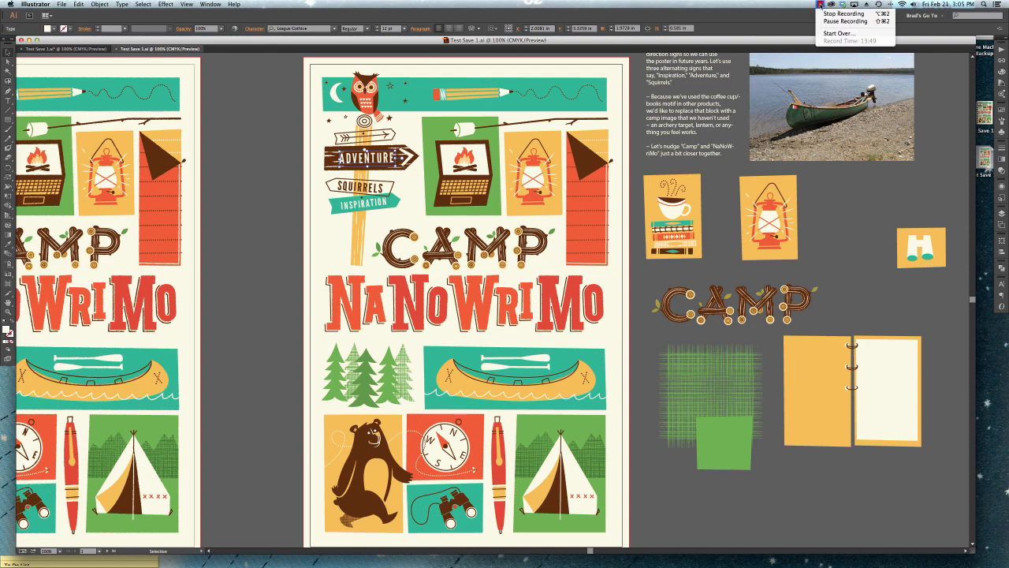